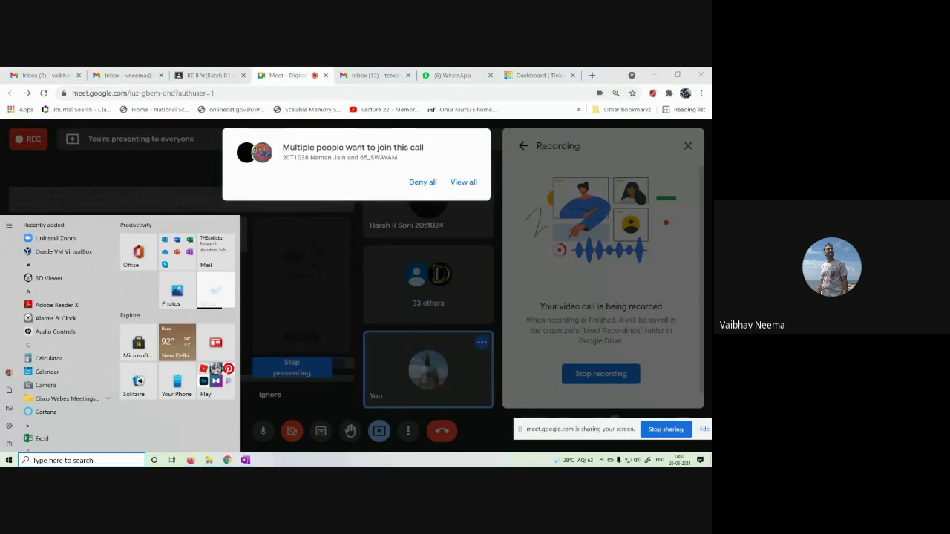
Admit the waiting participants to the Meet call and bring up the Tinkercad dashboard.
{"action": "left_click", "coordinate": [463, 182]}
{"action": "left_click", "coordinate": [464, 283]}
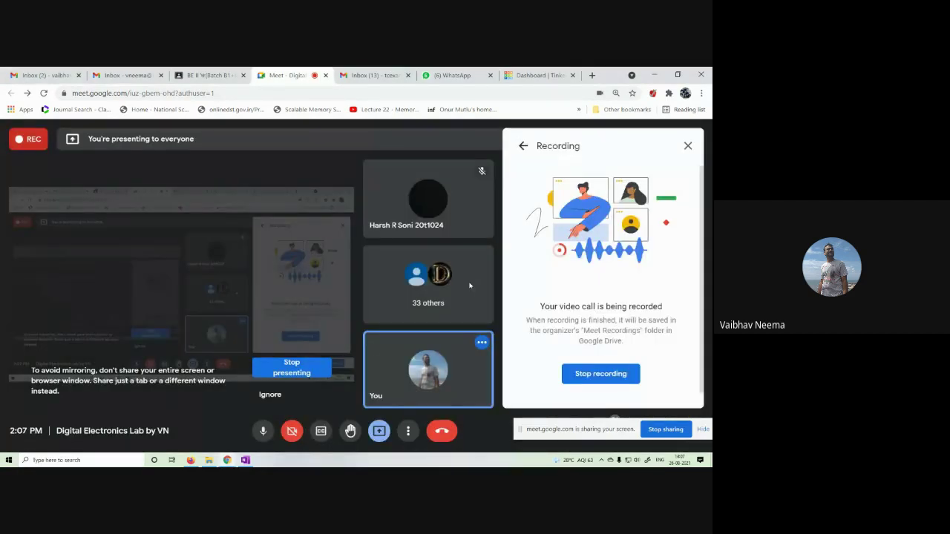
{"action": "left_click", "coordinate": [551, 82]}
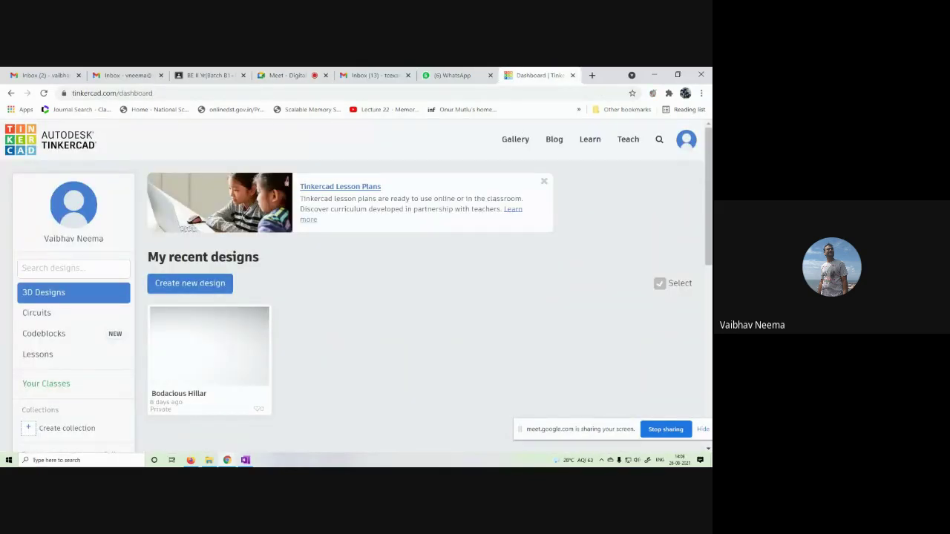
Switch to OneNote and add a new section named "Digital Lab" to the notebook.
{"action": "left_click", "coordinate": [246, 460]}
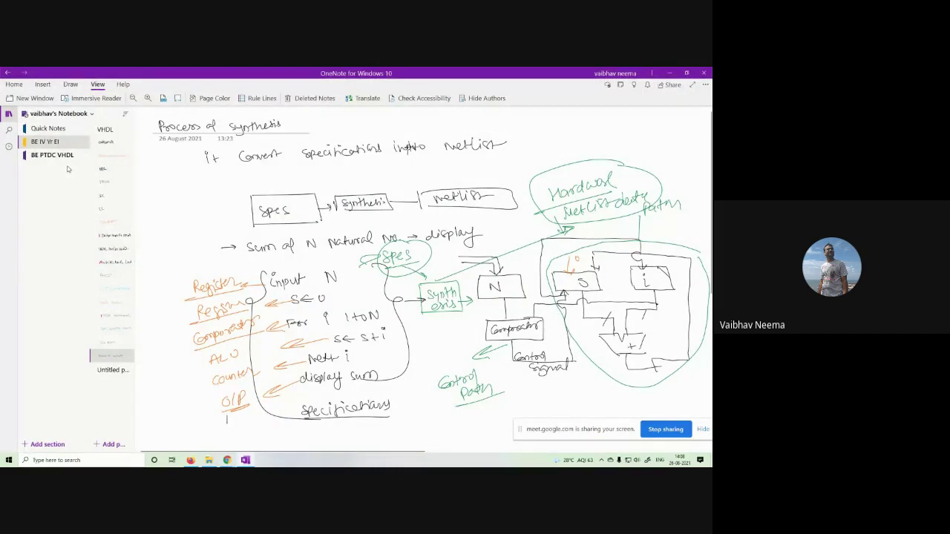
{"action": "left_click", "coordinate": [62, 444]}
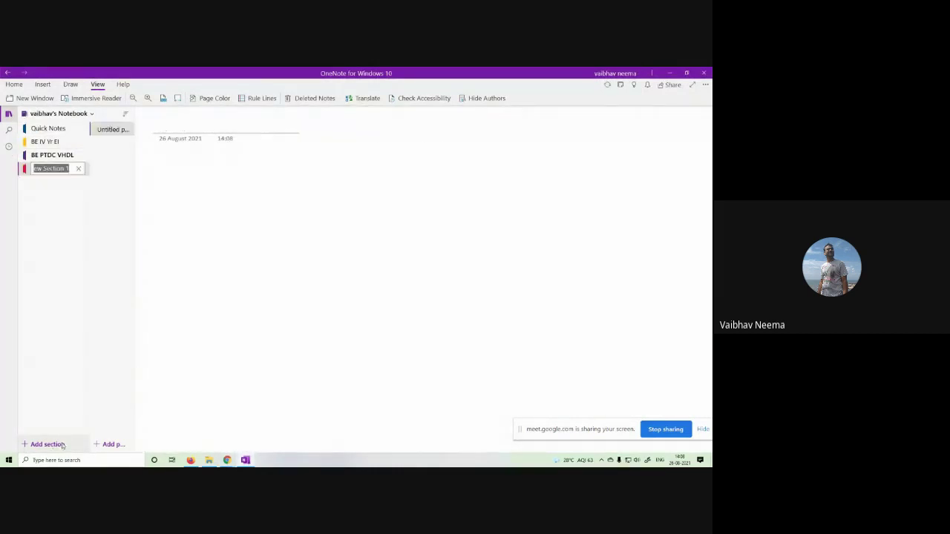
{"action": "type", "text": "Digilyas"}
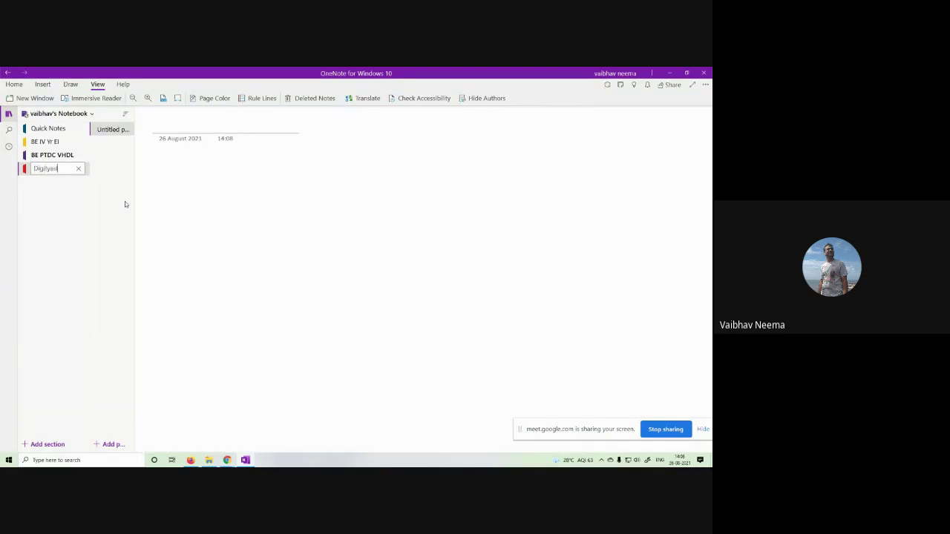
{"action": "key", "text": "BackSpace"}
{"action": "key", "text": "BackSpace"}
{"action": "key", "text": "BackSpace"}
{"action": "key", "text": "BackSpace"}
{"action": "type", "text": "tal Lab"}
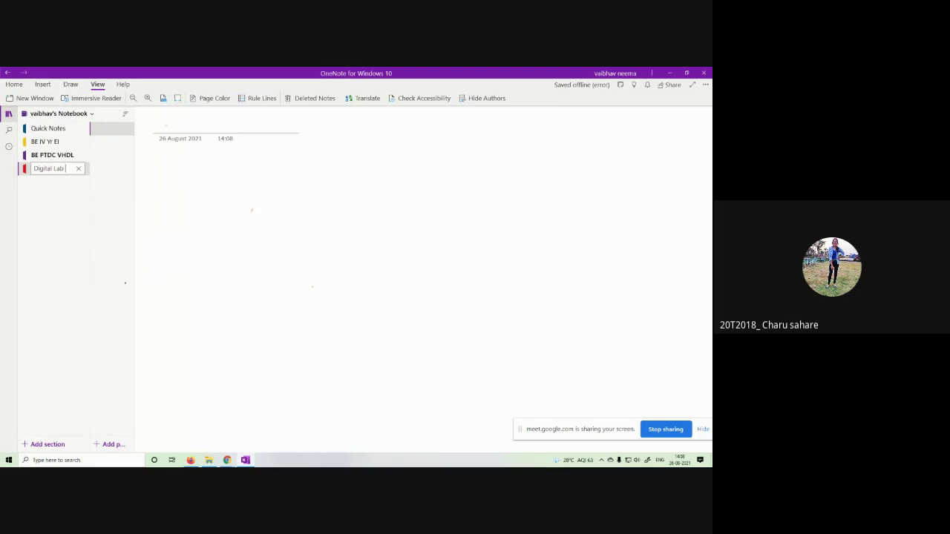
{"action": "left_click", "coordinate": [192, 458]}
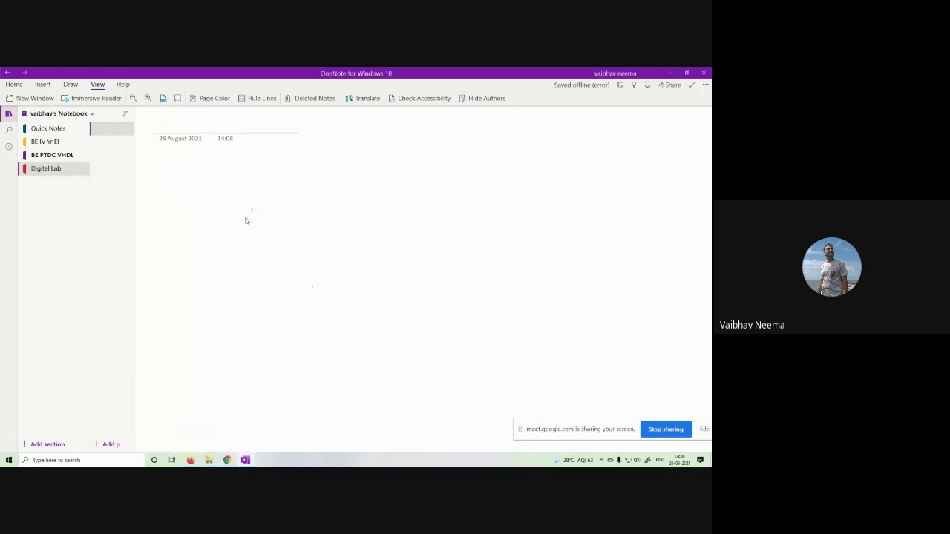
Handwrite the underlined heading "2 Input XOR Gate" near the start of the blank page.
{"action": "left_click_drag", "start_coordinate": [186, 158], "coordinate": [220, 159]}
{"action": "left_click_drag", "start_coordinate": [267, 154], "coordinate": [266, 155]}
{"action": "mouse_move", "coordinate": [272, 158]}
{"action": "left_mouse_down"}
{"action": "mouse_move", "coordinate": [279, 147]}
{"action": "mouse_move", "coordinate": [296, 157]}
{"action": "mouse_move", "coordinate": [328, 151]}
{"action": "left_mouse_up"}
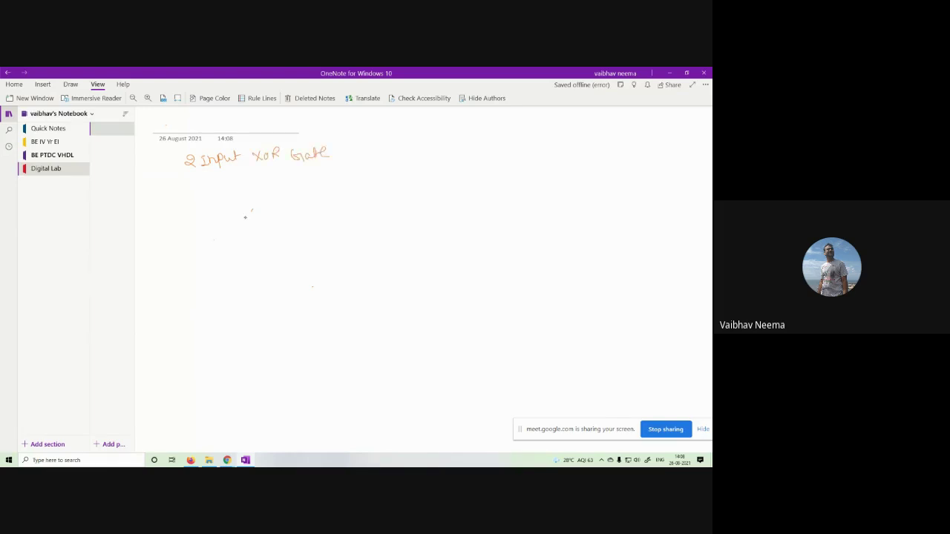
{"action": "left_click_drag", "start_coordinate": [185, 172], "coordinate": [334, 159]}
Draw a rectangular chip outline below the heading and label it "IC 7486".
{"action": "mouse_move", "coordinate": [315, 212]}
{"action": "left_mouse_down"}
{"action": "mouse_move", "coordinate": [316, 228]}
{"action": "mouse_move", "coordinate": [346, 207]}
{"action": "mouse_move", "coordinate": [438, 204]}
{"action": "mouse_move", "coordinate": [443, 232]}
{"action": "left_mouse_up"}
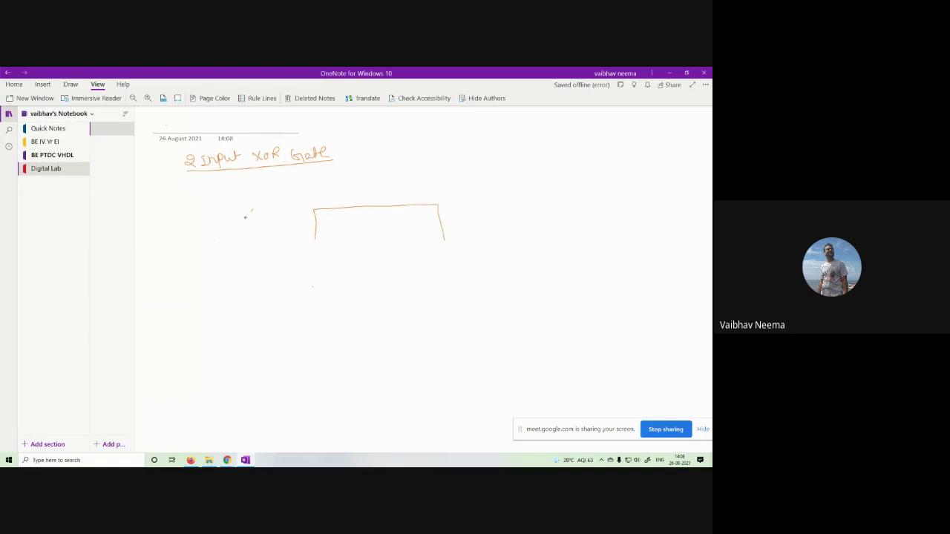
{"action": "left_click_drag", "start_coordinate": [332, 241], "coordinate": [444, 239]}
{"action": "left_click_drag", "start_coordinate": [351, 220], "coordinate": [362, 228]}
{"action": "left_click_drag", "start_coordinate": [374, 221], "coordinate": [374, 228]}
{"action": "left_click_drag", "start_coordinate": [402, 220], "coordinate": [397, 216]}
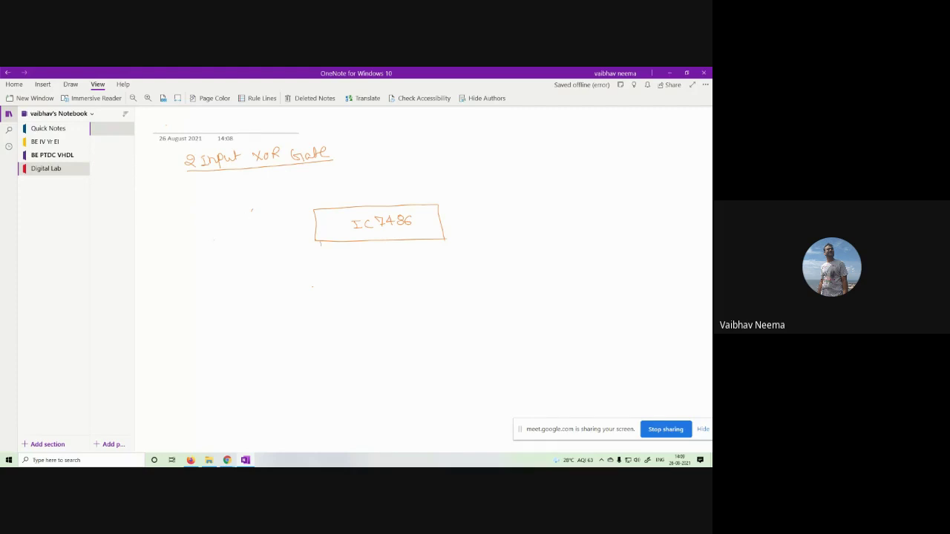
Switch to the Meet call and admit the participant who is waiting to join.
{"action": "mouse_move", "coordinate": [224, 462]}
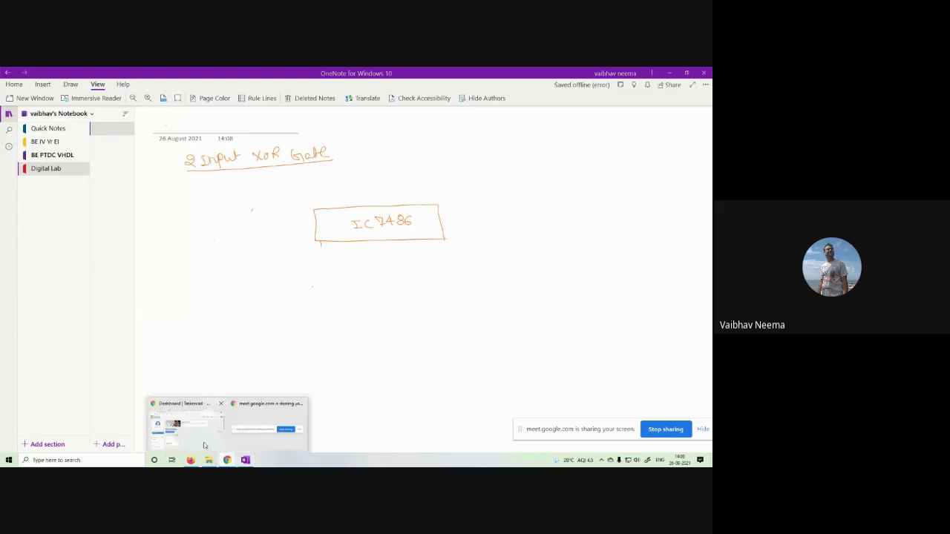
{"action": "left_click", "coordinate": [205, 445]}
{"action": "left_click", "coordinate": [287, 75]}
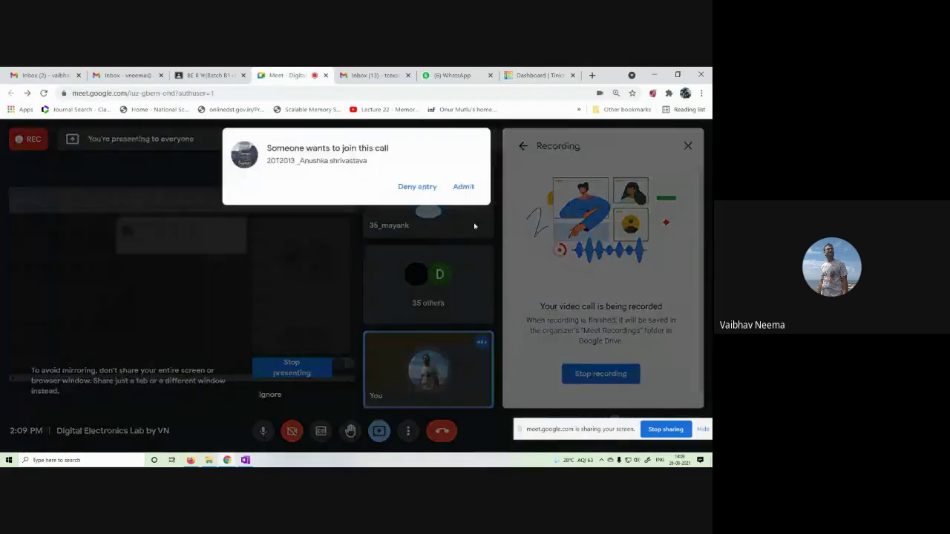
{"action": "left_click", "coordinate": [462, 186]}
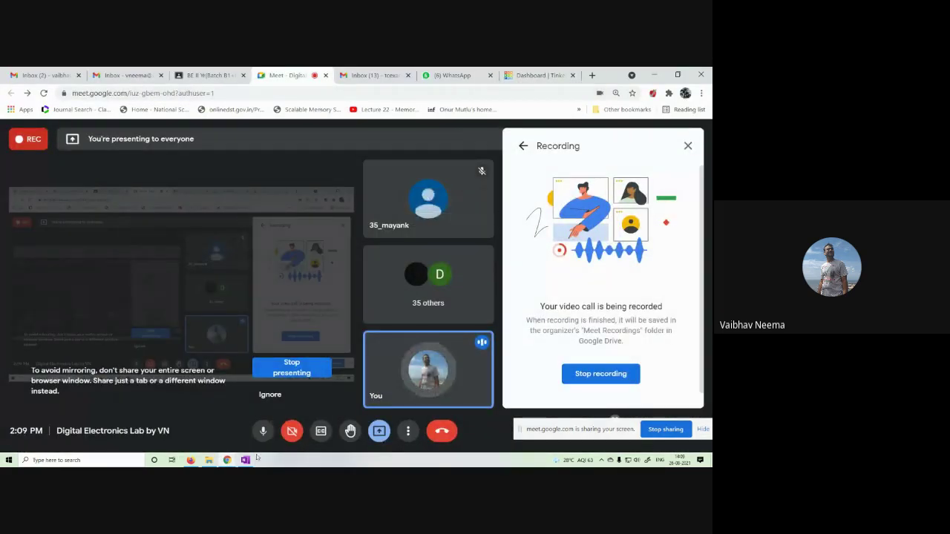
Return to OneNote and draw the chip's pins, numbers 1 to 6, ground and supply connections, and an XOR gate across pins 1, 2 and 3.
{"action": "key", "text": "alt+Tab"}
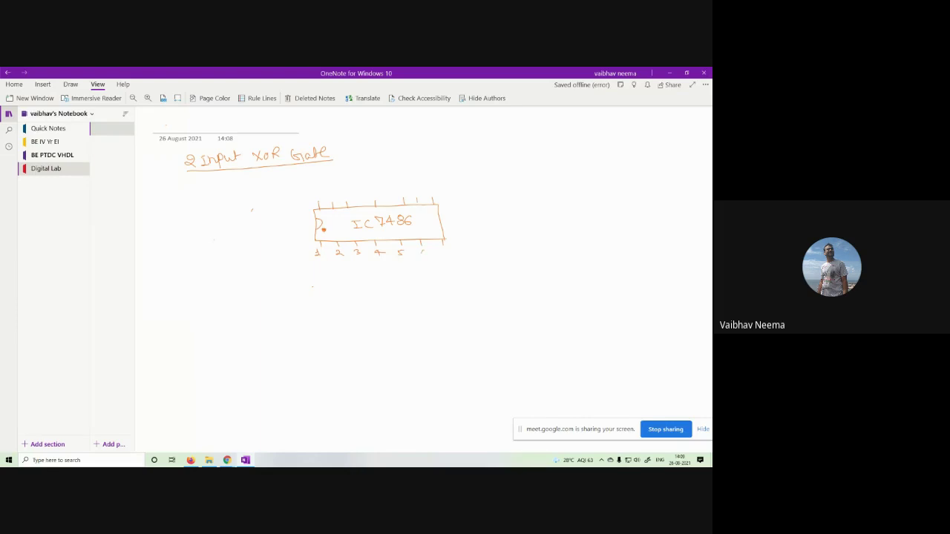
{"action": "mouse_move", "coordinate": [443, 243]}
{"action": "left_mouse_down"}
{"action": "mouse_move", "coordinate": [445, 261]}
{"action": "mouse_move", "coordinate": [467, 264]}
{"action": "left_mouse_up"}
{"action": "mouse_move", "coordinate": [318, 204]}
{"action": "left_mouse_down"}
{"action": "mouse_move", "coordinate": [317, 187]}
{"action": "mouse_move", "coordinate": [384, 166]}
{"action": "left_mouse_up"}
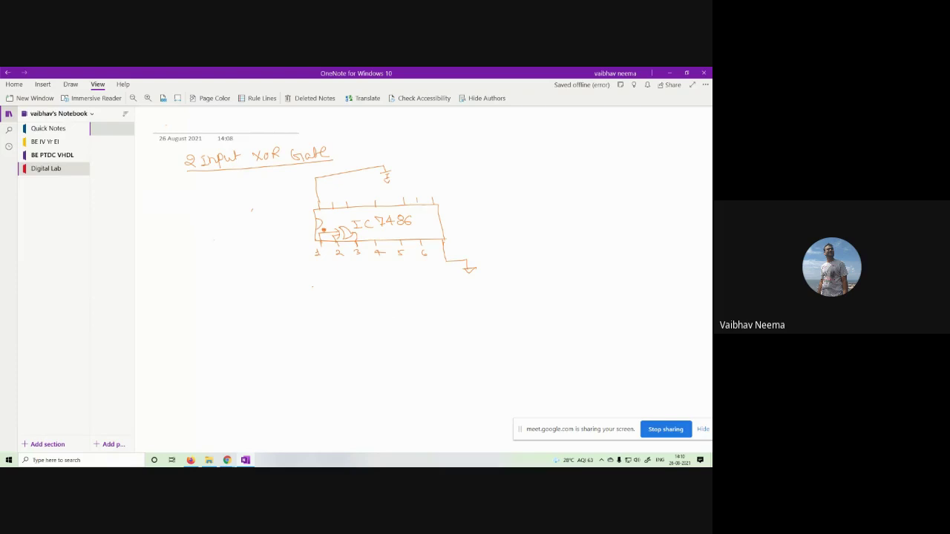
Switch back to the Meet call and admit the next person asking to join.
{"action": "mouse_move", "coordinate": [226, 461]}
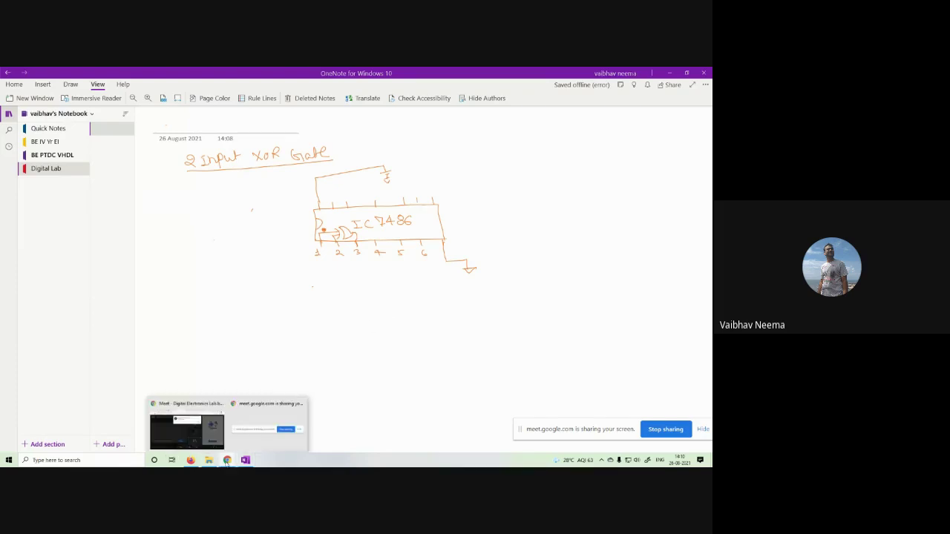
{"action": "left_click", "coordinate": [188, 429]}
{"action": "left_click", "coordinate": [474, 194]}
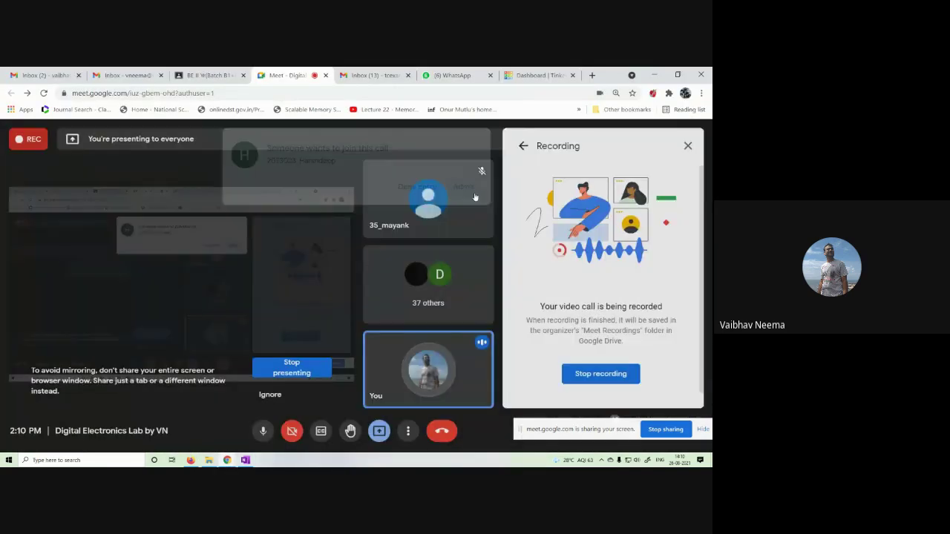
Switch to Tinkercad and create a new circuit from the Circuits section.
{"action": "left_click", "coordinate": [536, 75]}
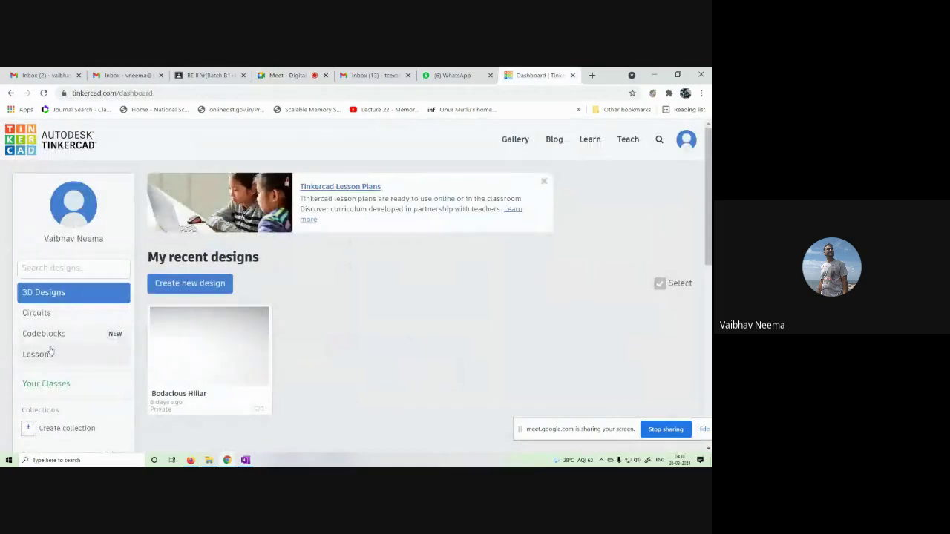
{"action": "left_click", "coordinate": [39, 315]}
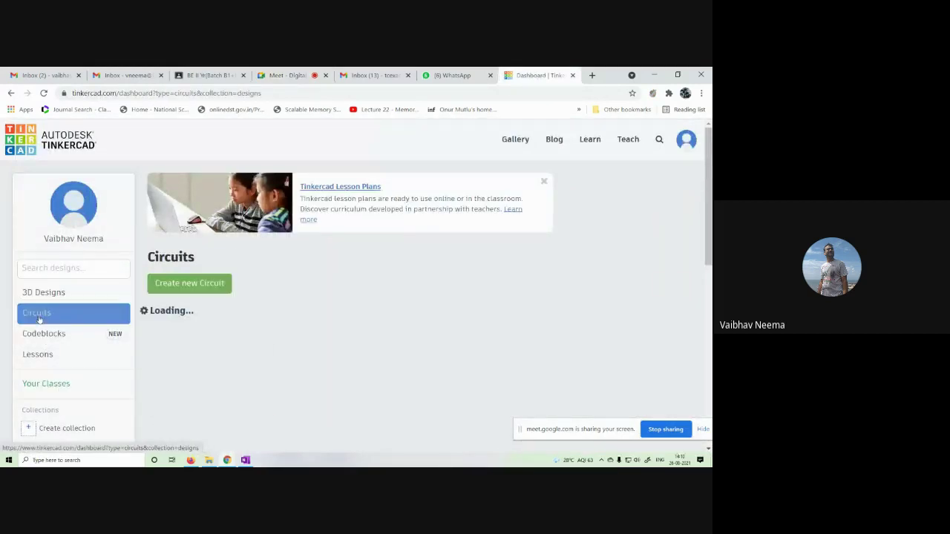
{"action": "left_click", "coordinate": [198, 291]}
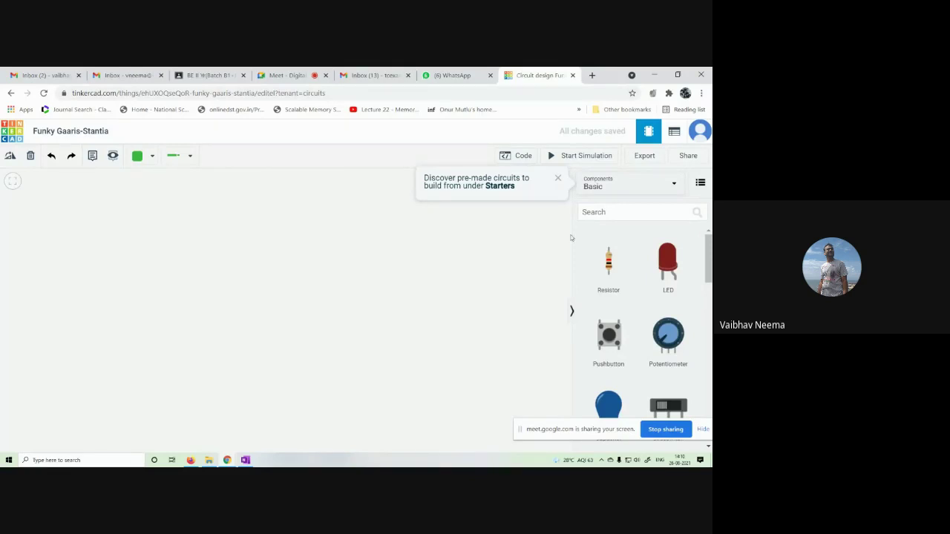
Place a Breadboard Small in the middle of the empty workplane.
{"action": "left_click", "coordinate": [596, 213]}
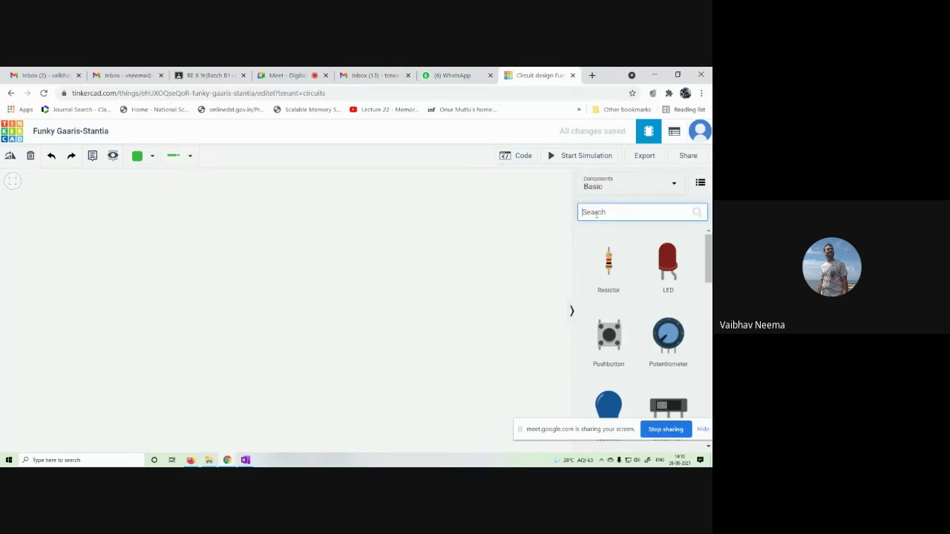
{"action": "scroll", "coordinate": [668, 312], "scroll_direction": "down", "scroll_amount": 3}
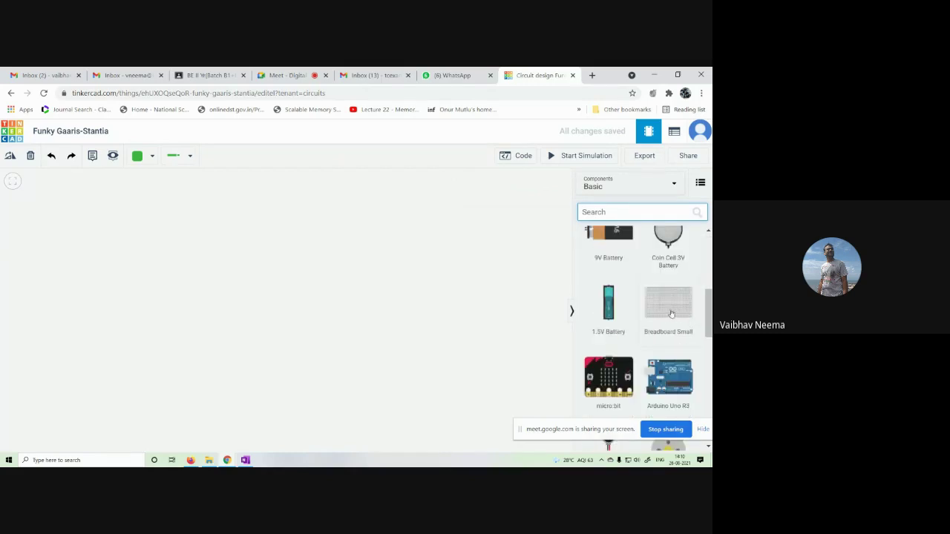
{"action": "left_click_drag", "start_coordinate": [671, 314], "coordinate": [273, 304]}
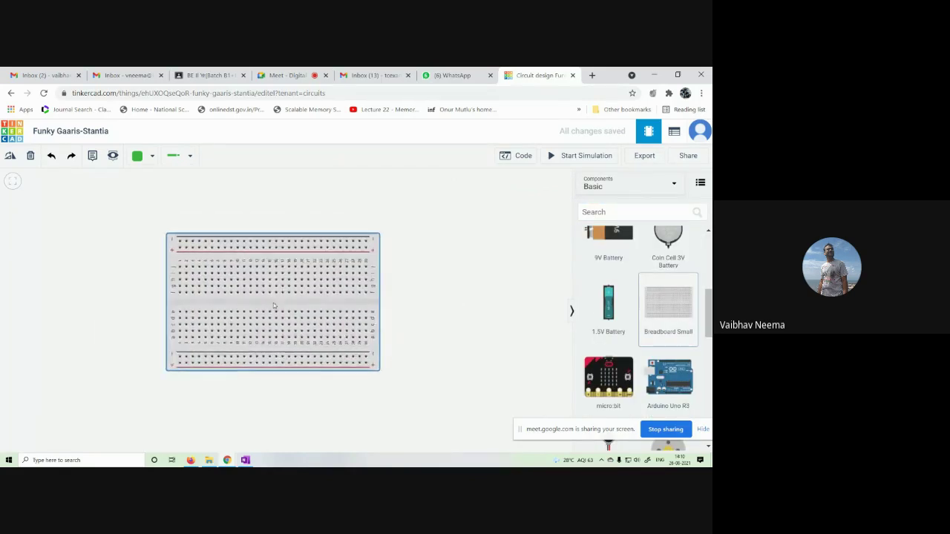
{"action": "left_click", "coordinate": [420, 320]}
Check the Meet call for further requests to join.
{"action": "left_click", "coordinate": [286, 76]}
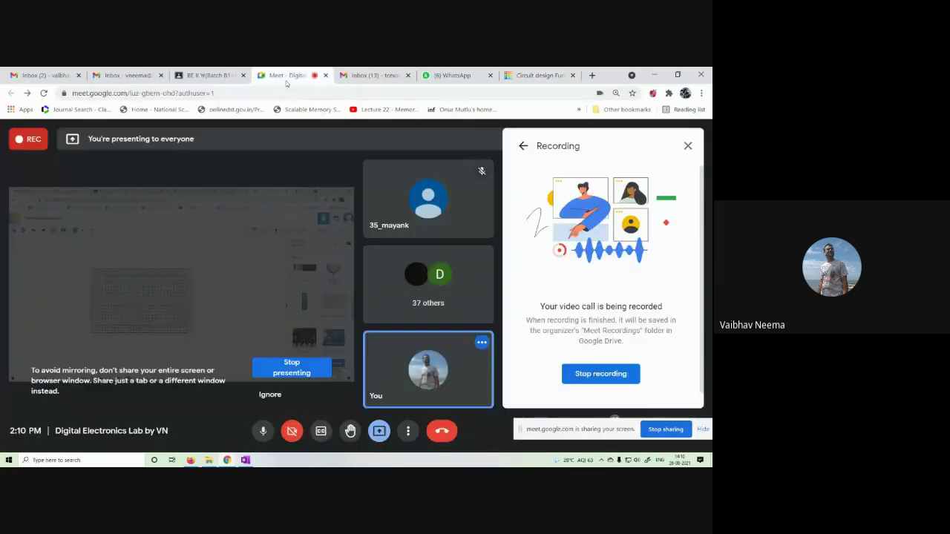
{"action": "left_click", "coordinate": [461, 187]}
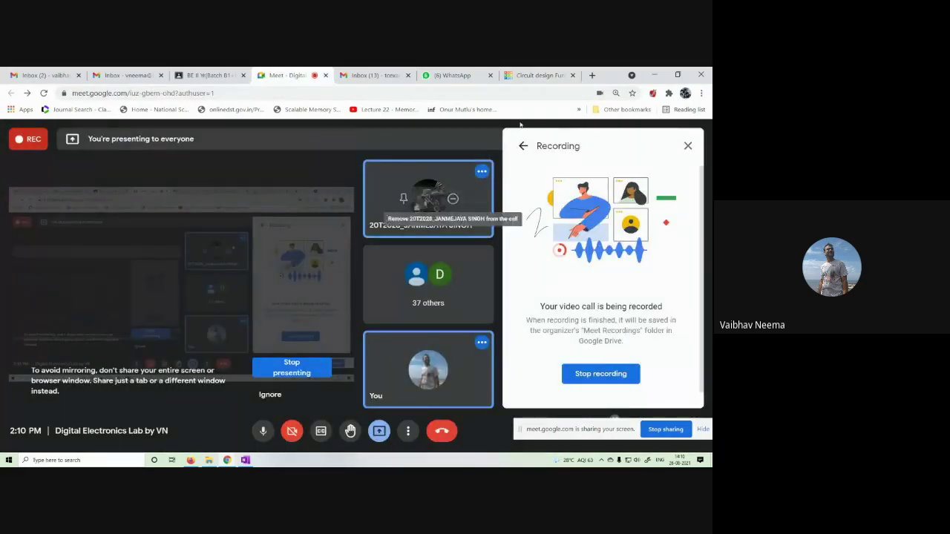
Return to the Tinkercad circuit and place a 1.5V Battery to the left of the breadboard.
{"action": "left_click", "coordinate": [539, 75]}
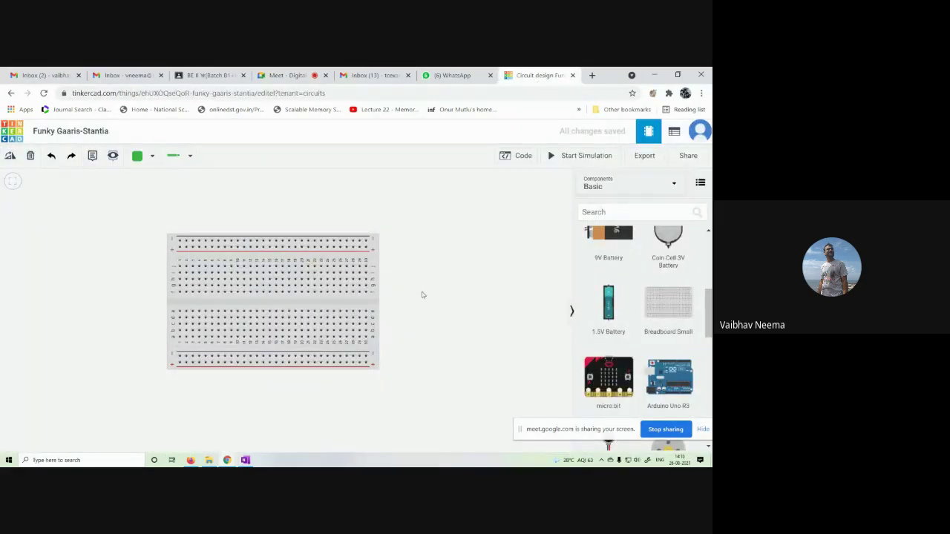
{"action": "left_click_drag", "start_coordinate": [609, 304], "coordinate": [86, 230]}
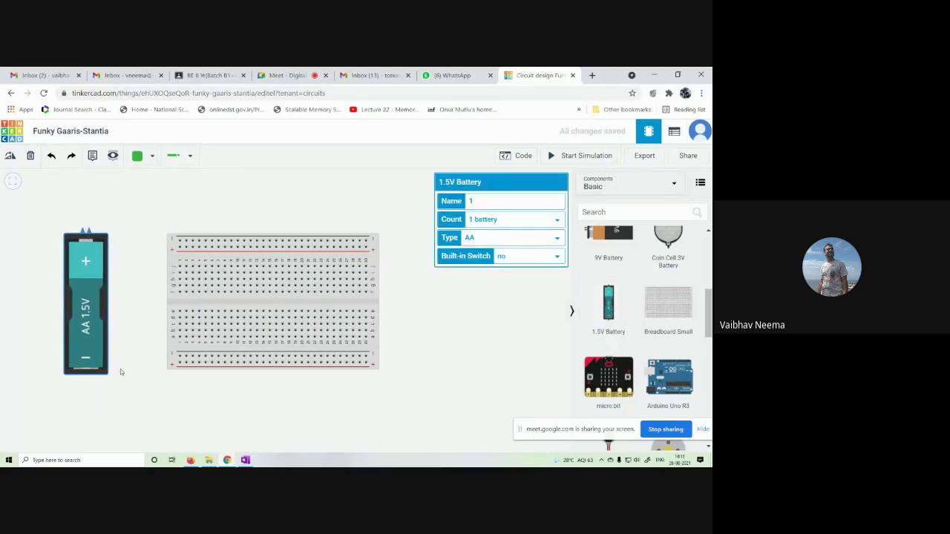
{"action": "left_click", "coordinate": [540, 326]}
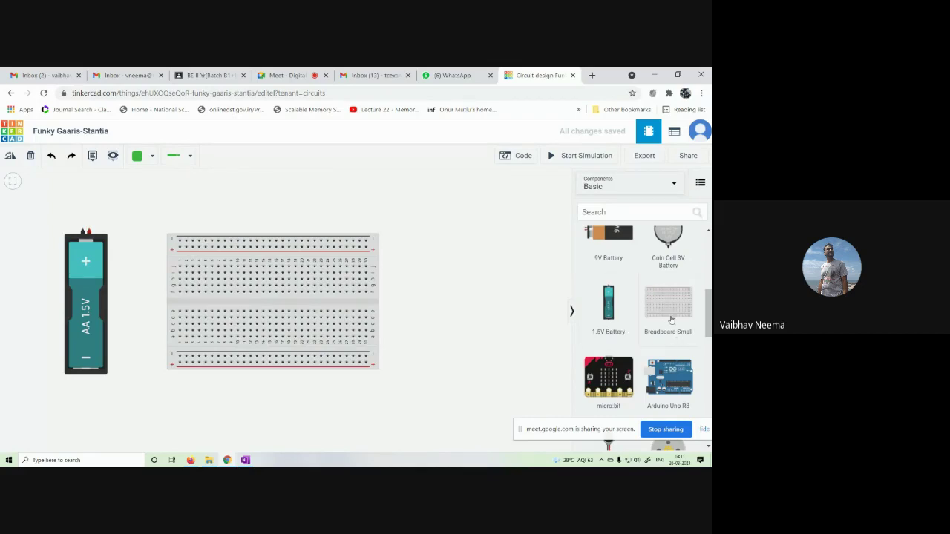
Place an LED near the right end of the breadboard's upper half and two slideswitches side by side near its left end.
{"action": "scroll", "coordinate": [679, 310], "scroll_direction": "up", "scroll_amount": 5}
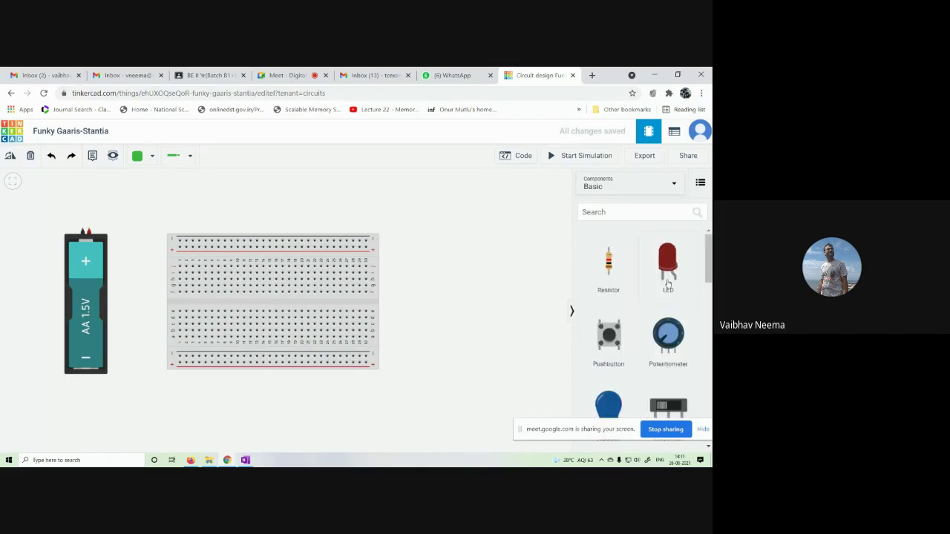
{"action": "left_click_drag", "start_coordinate": [668, 282], "coordinate": [345, 277]}
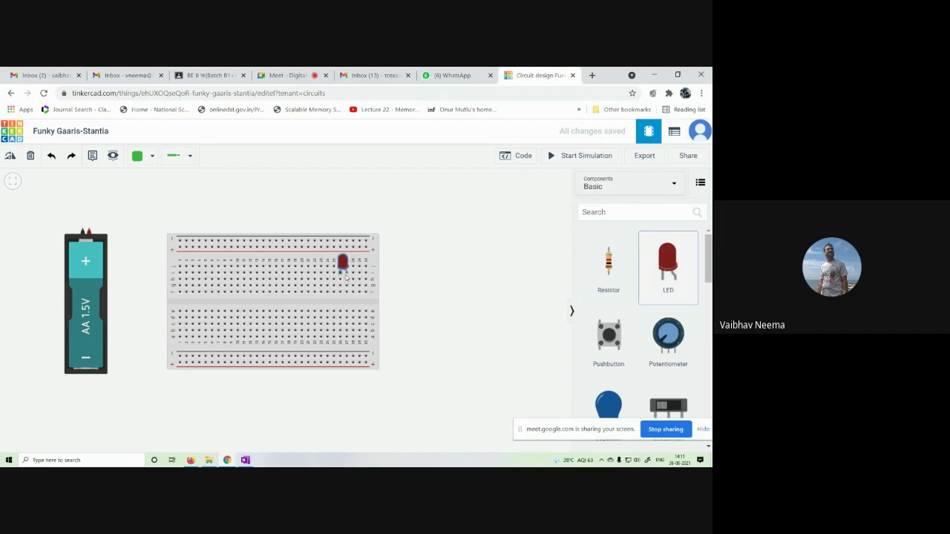
{"action": "left_click_drag", "start_coordinate": [684, 405], "coordinate": [192, 279]}
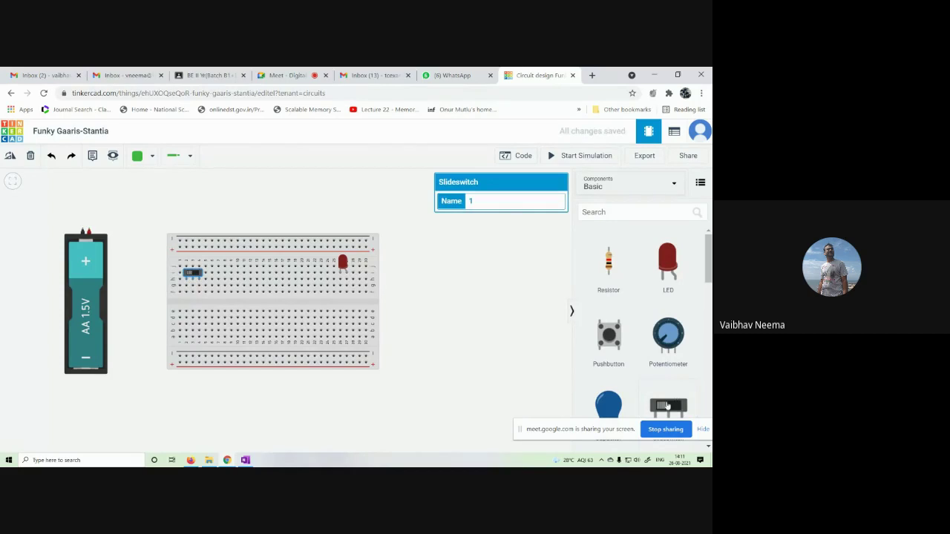
{"action": "left_click_drag", "start_coordinate": [668, 405], "coordinate": [226, 279]}
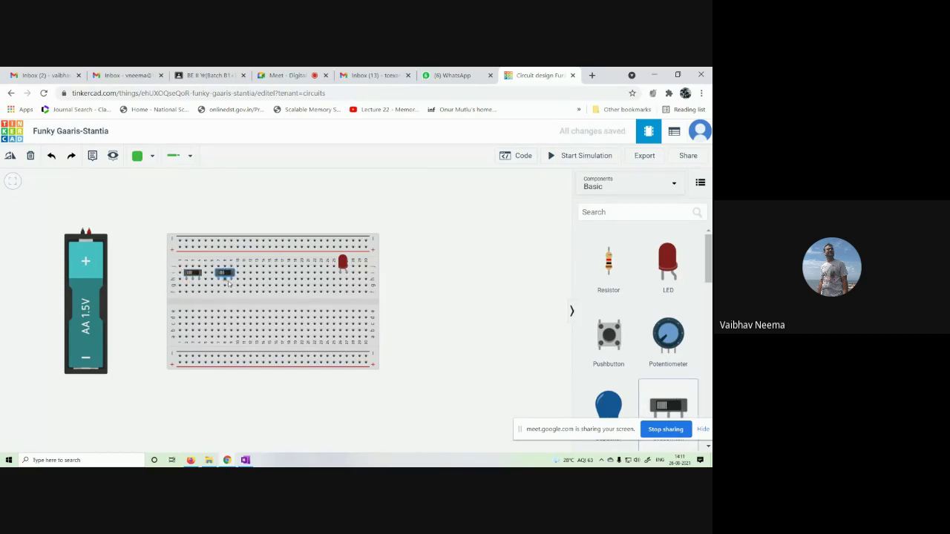
{"action": "left_click", "coordinate": [454, 338]}
Find the 7486 Quad XOR gate in the component library and place it across the breadboard's central gap.
{"action": "left_click", "coordinate": [604, 212]}
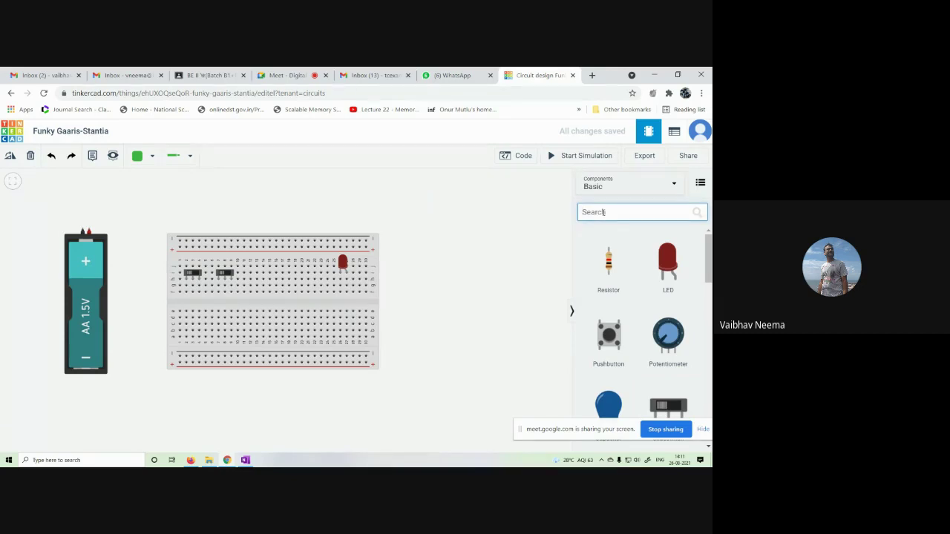
{"action": "type", "text": "74"}
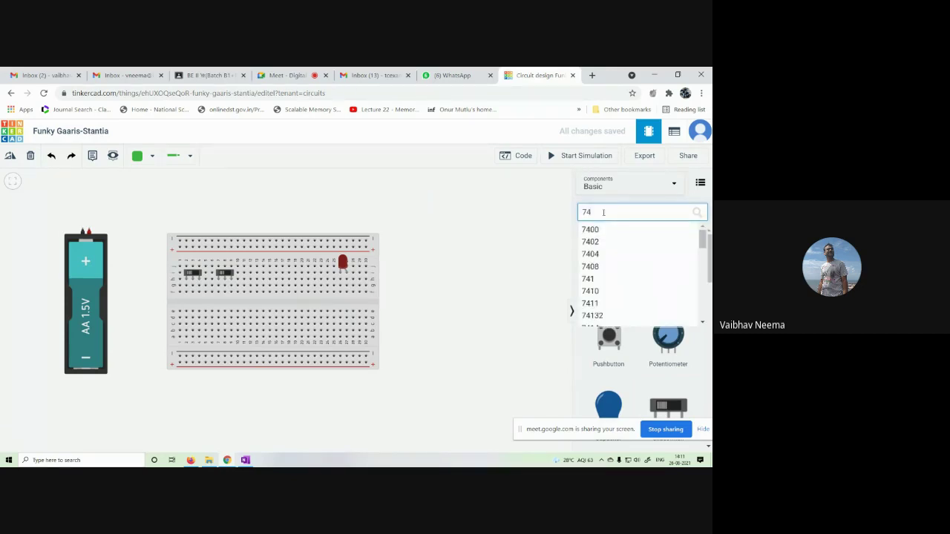
{"action": "type", "text": "86"}
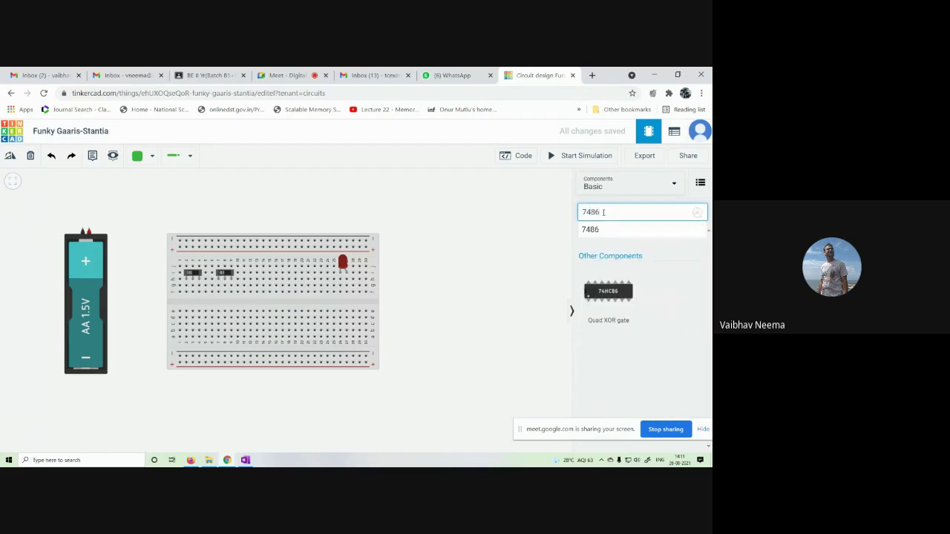
{"action": "left_click", "coordinate": [618, 294]}
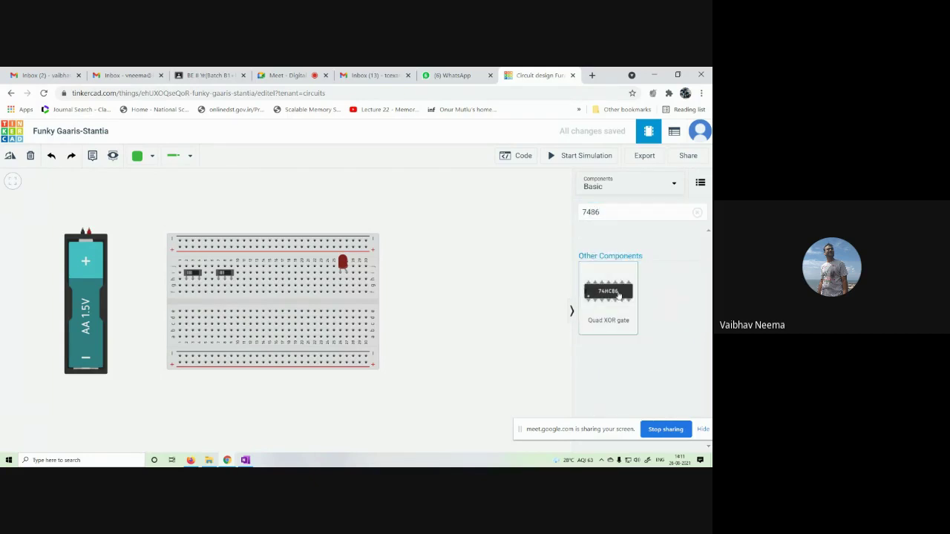
{"action": "left_click_drag", "start_coordinate": [617, 295], "coordinate": [282, 306]}
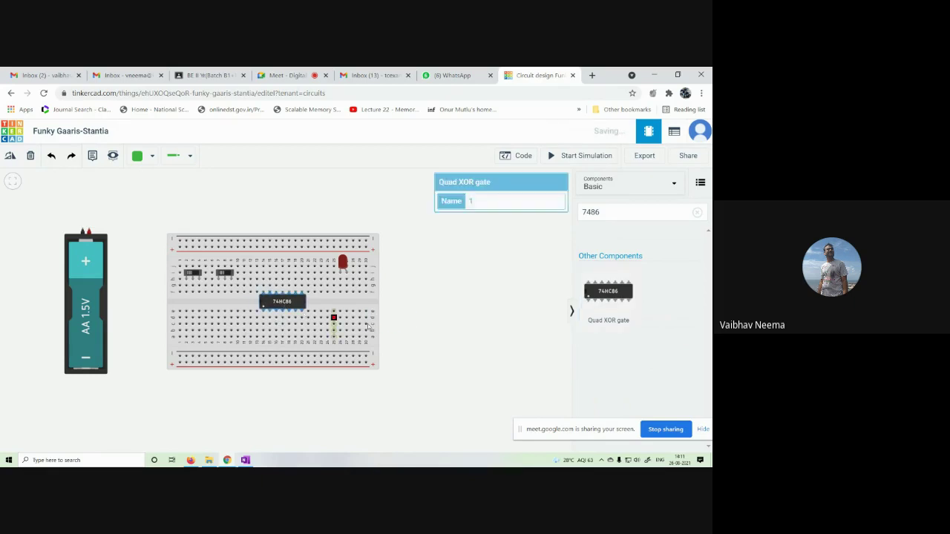
{"action": "left_click", "coordinate": [502, 329]}
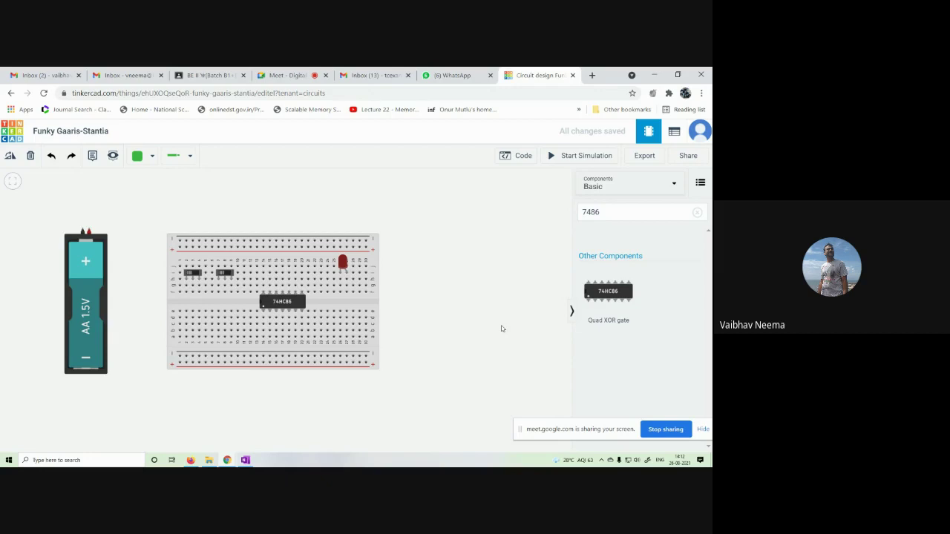
Wire the battery's positive terminal over to the outer row of the breadboard's upper power rail.
{"action": "left_click", "coordinate": [88, 229]}
{"action": "left_click", "coordinate": [90, 190]}
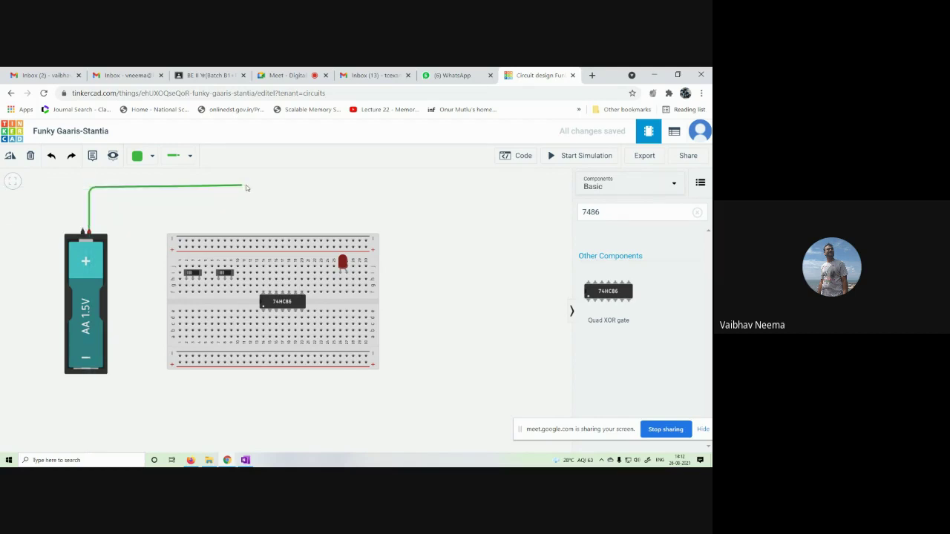
{"action": "left_click", "coordinate": [281, 189]}
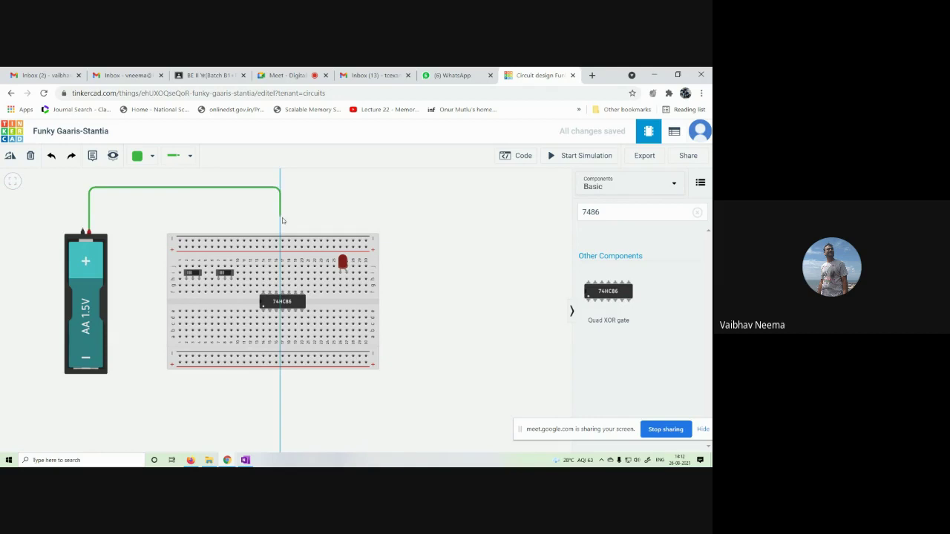
{"action": "left_click", "coordinate": [282, 241]}
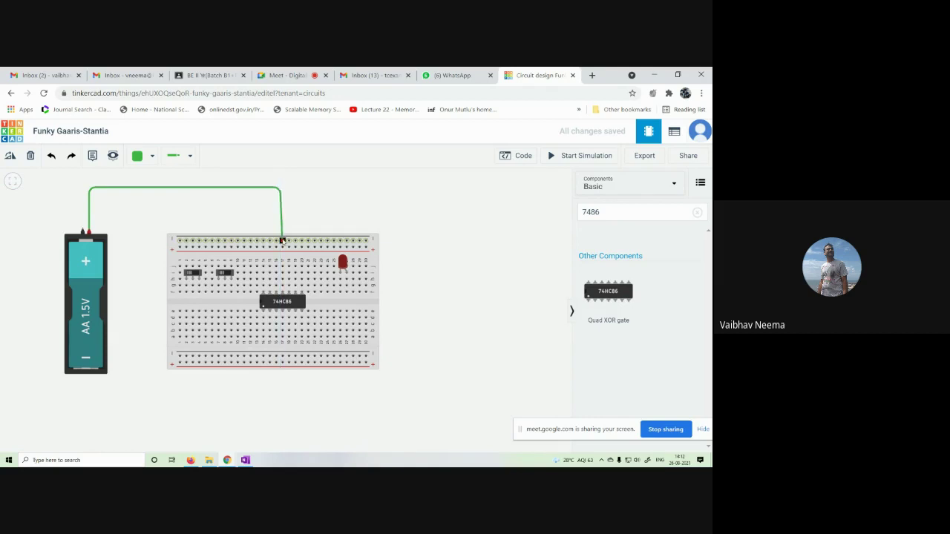
{"action": "left_click", "coordinate": [282, 241]}
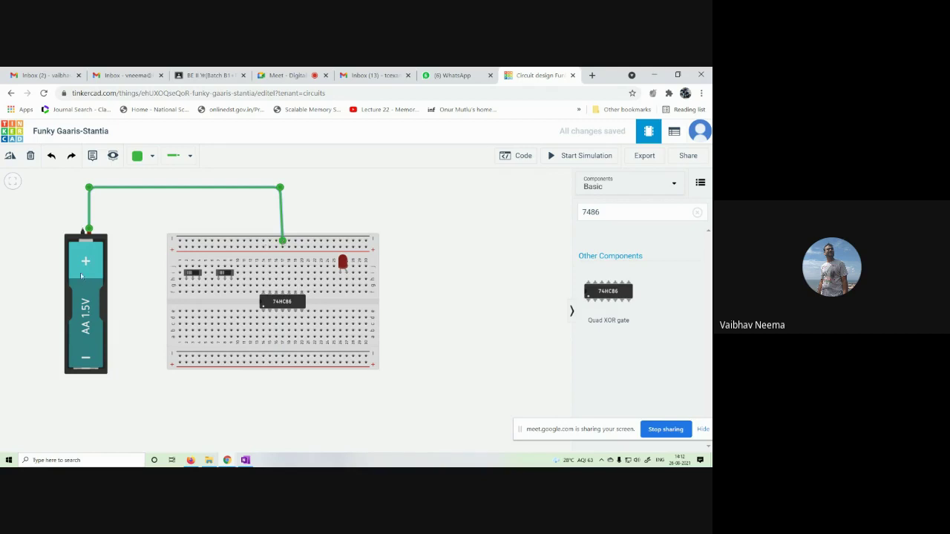
Route a wire from the battery's negative terminal around the battery to the outer row of the lower power rail.
{"action": "left_click", "coordinate": [82, 230]}
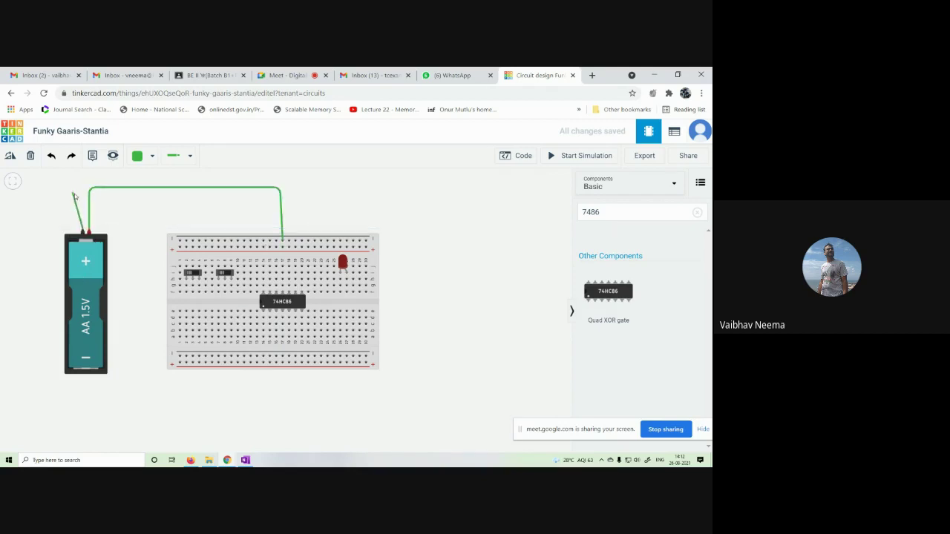
{"action": "left_click", "coordinate": [83, 196]}
{"action": "left_click", "coordinate": [33, 196]}
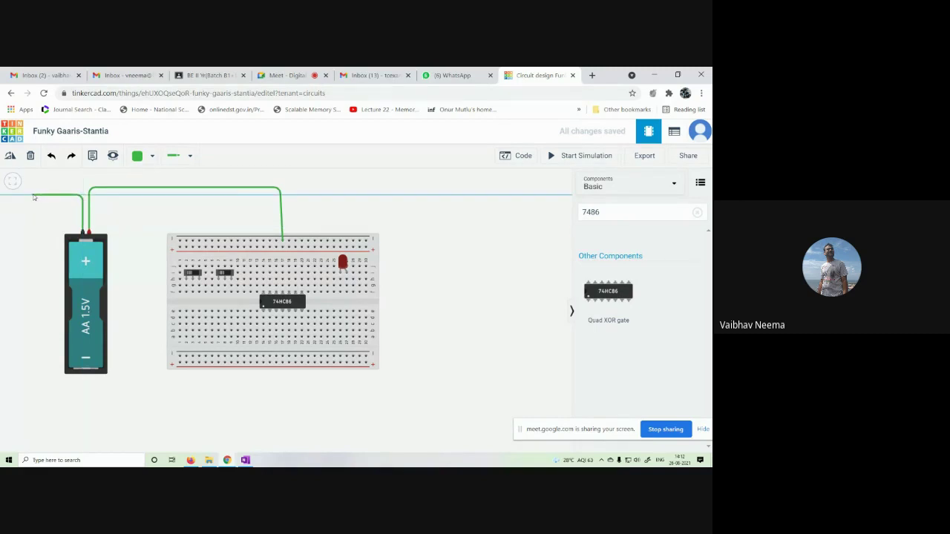
{"action": "left_click", "coordinate": [33, 401]}
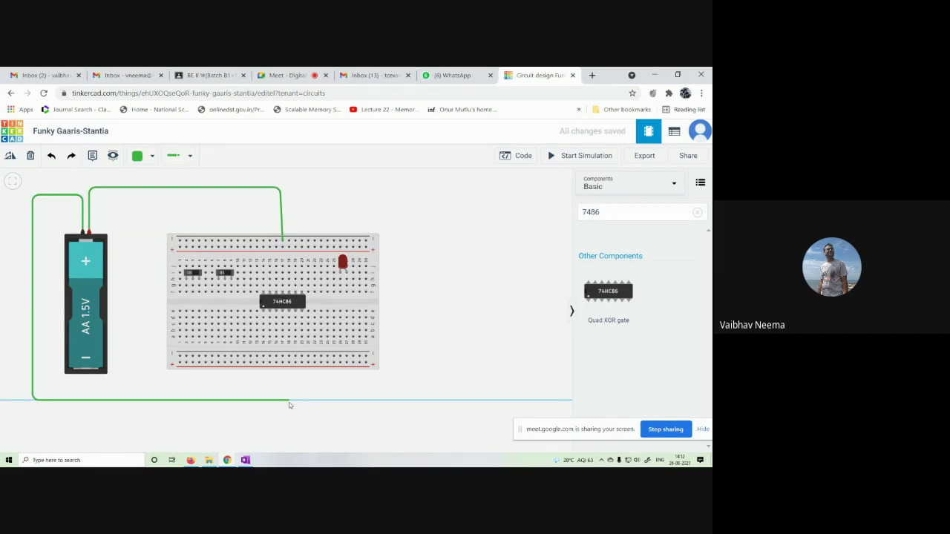
{"action": "left_click", "coordinate": [289, 401]}
{"action": "left_click", "coordinate": [288, 363]}
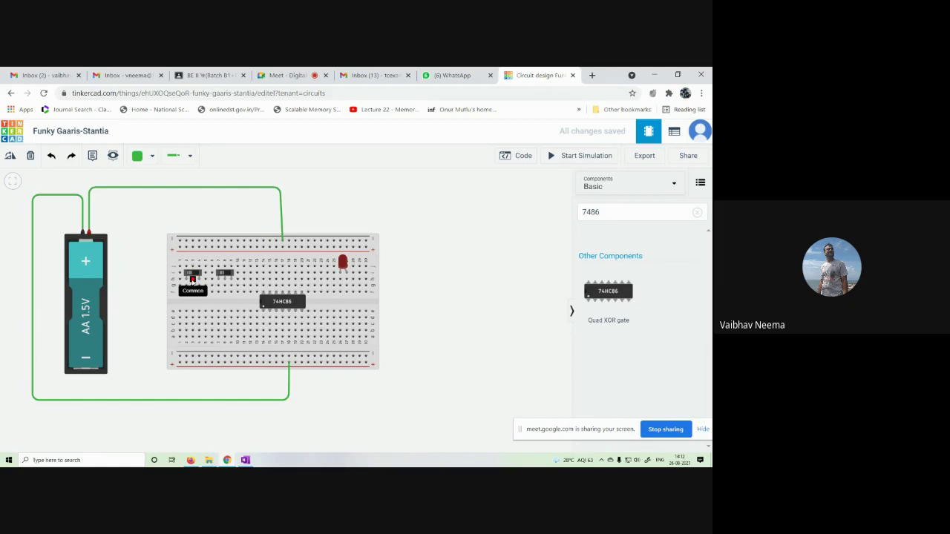
Admit the waiting participant to the Meet call and return to the Tinkercad circuit.
{"action": "left_click", "coordinate": [283, 75]}
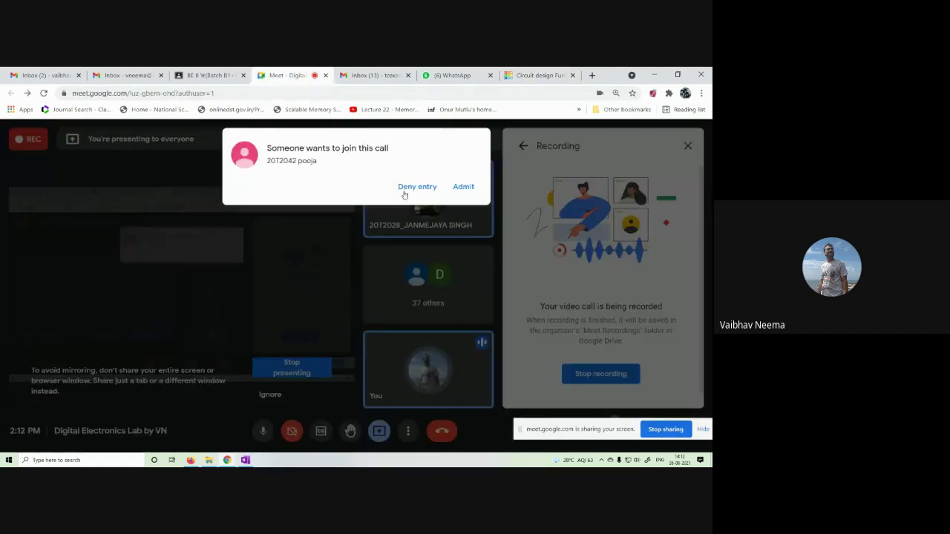
{"action": "left_click", "coordinate": [465, 187]}
{"action": "left_click", "coordinate": [529, 77]}
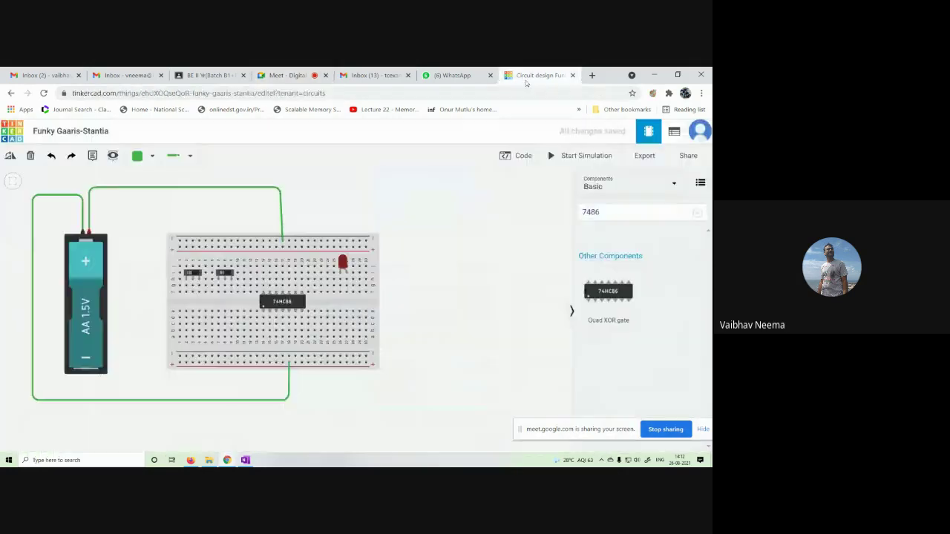
Wire both slideswitches' common columns to the upper rail's outer row, and the first switch's right terminal column to the gate's pin 1 column.
{"action": "left_click", "coordinate": [192, 286]}
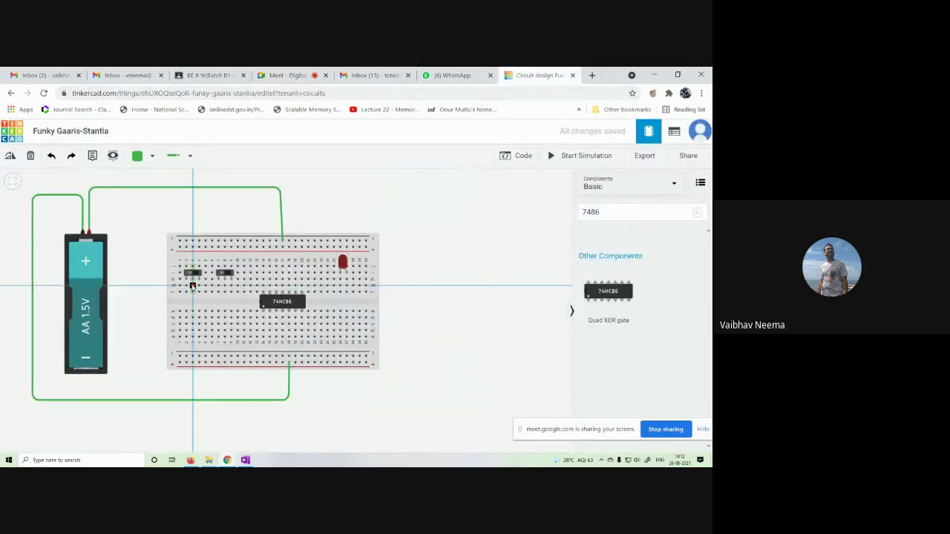
{"action": "left_click", "coordinate": [192, 242]}
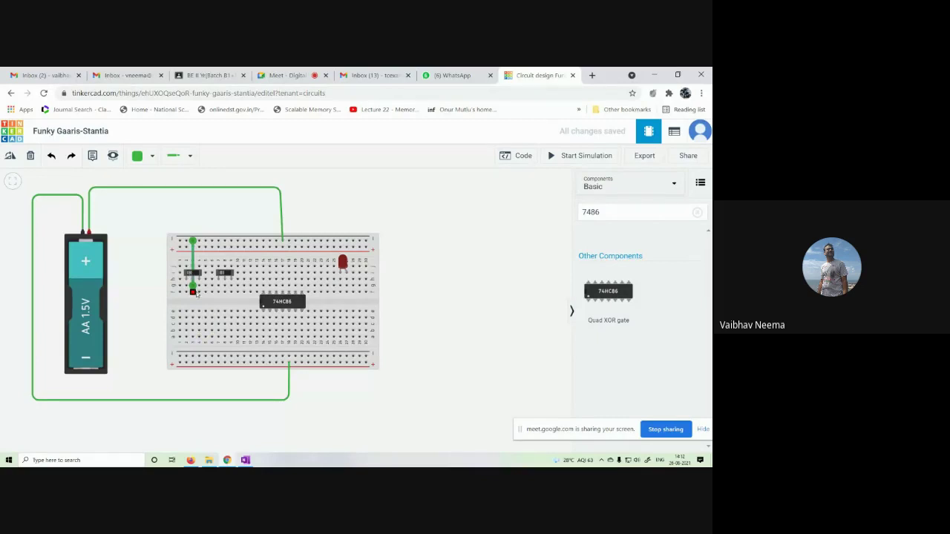
{"action": "left_click", "coordinate": [224, 287]}
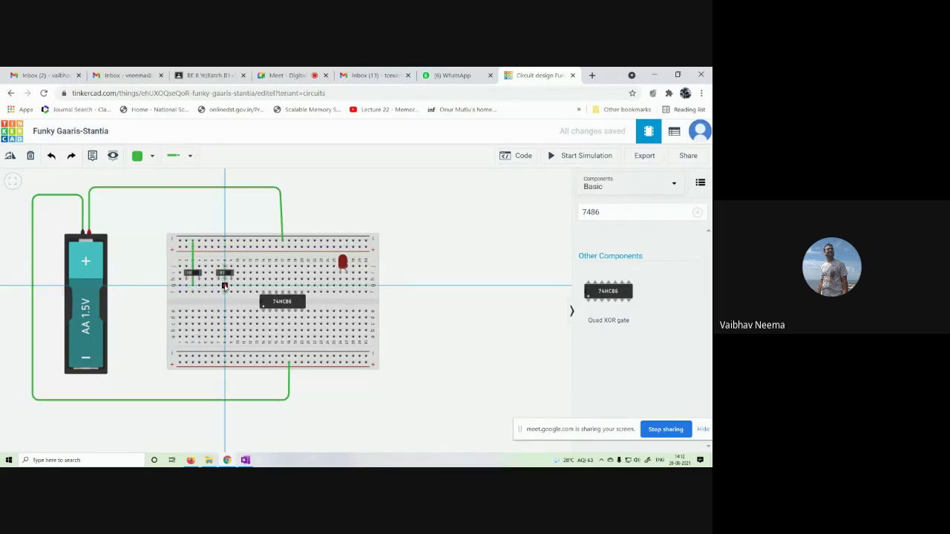
{"action": "left_click", "coordinate": [224, 241]}
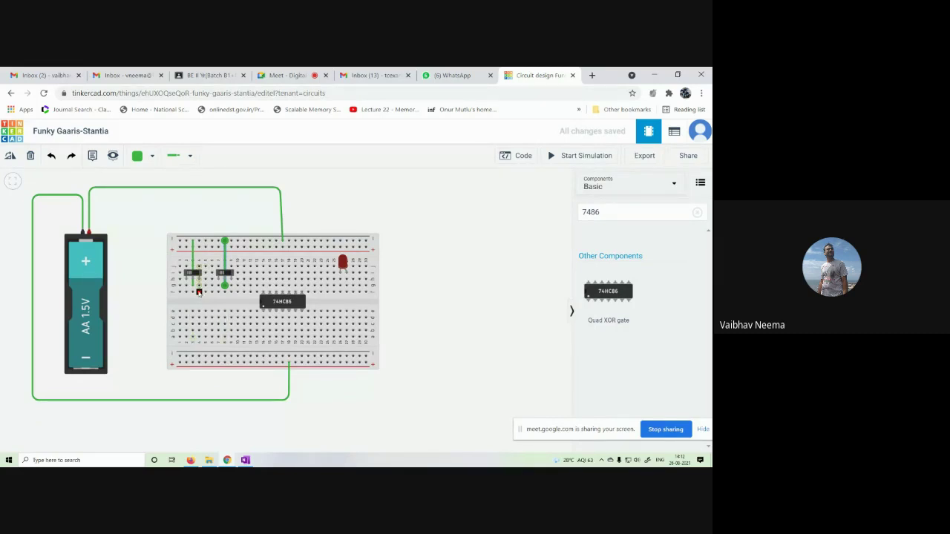
{"action": "left_click", "coordinate": [198, 292]}
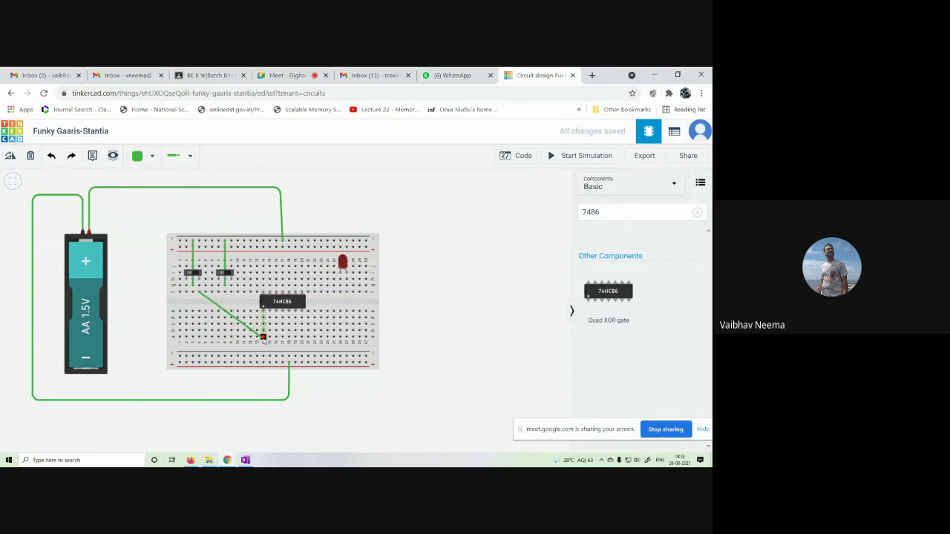
{"action": "left_click", "coordinate": [264, 338]}
Admit the next waiting participant in the Meet call and switch back to the Tinkercad circuit.
{"action": "left_click", "coordinate": [290, 75]}
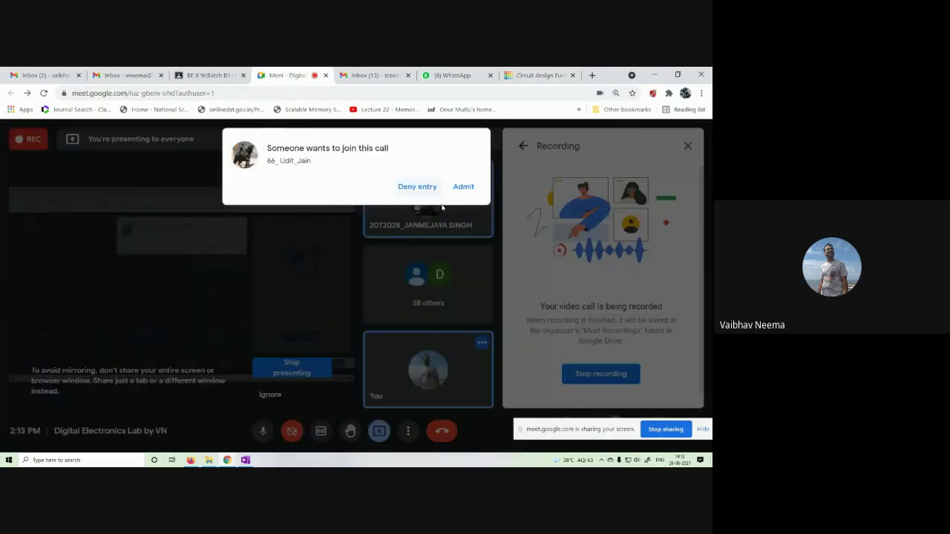
{"action": "left_click", "coordinate": [463, 189]}
{"action": "left_click", "coordinate": [540, 75]}
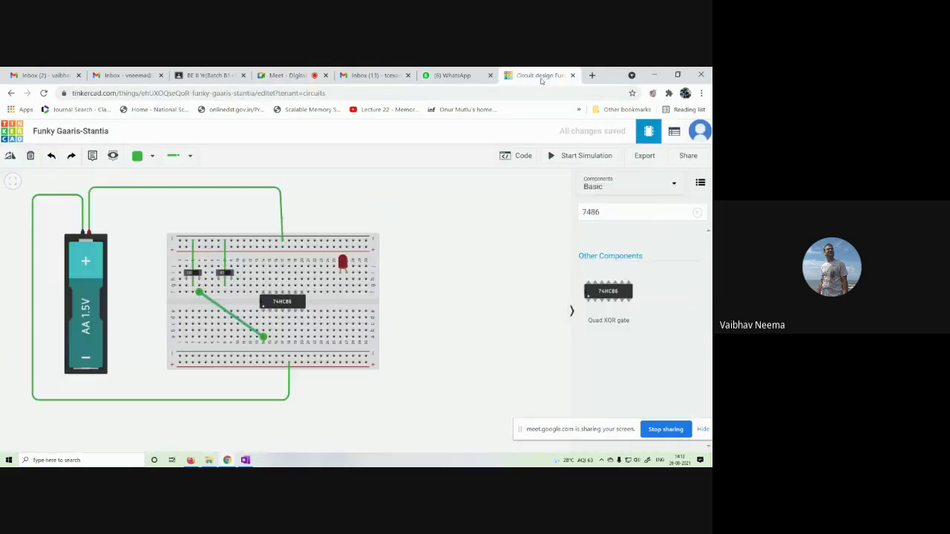
Wire the second slideswitch's right terminal column to the gate's second input, pin 2.
{"action": "left_click", "coordinate": [231, 293]}
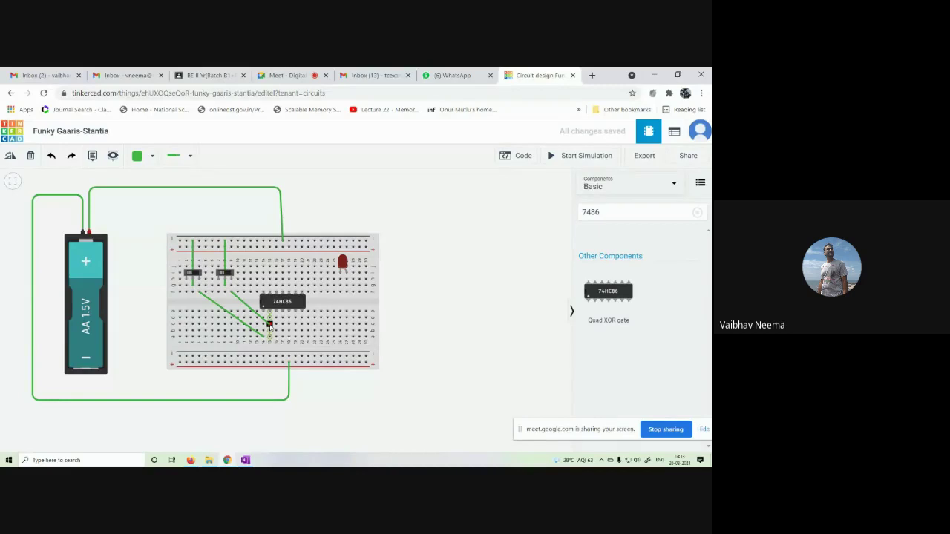
{"action": "left_click", "coordinate": [270, 325]}
{"action": "left_click", "coordinate": [374, 392]}
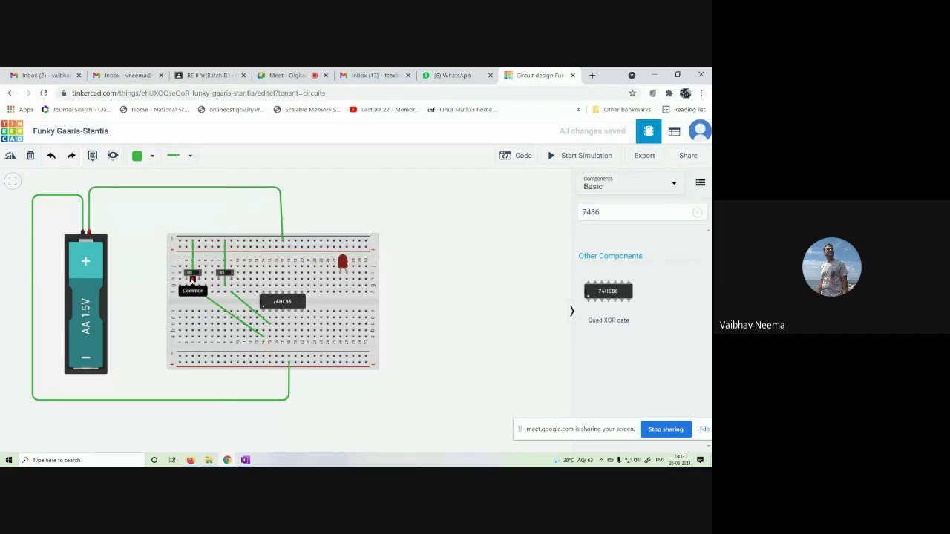
{"action": "left_click", "coordinate": [192, 279]}
{"action": "left_click", "coordinate": [193, 246]}
{"action": "left_click", "coordinate": [199, 292]}
{"action": "left_click", "coordinate": [263, 338]}
{"action": "left_click", "coordinate": [231, 281]}
{"action": "left_click", "coordinate": [269, 326]}
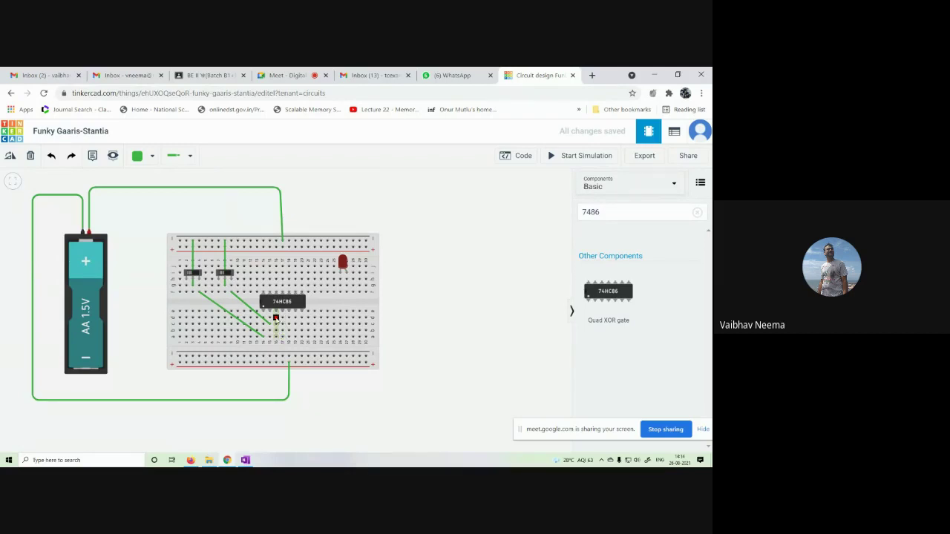
Wire the gate's output, pin 3, to the LED's anode column.
{"action": "left_click", "coordinate": [276, 317]}
{"action": "left_click", "coordinate": [346, 281]}
{"action": "left_click", "coordinate": [388, 307]}
Set the wire colour to black and wire the LED's cathode and the gate's ground pin to the lower rail's outer row.
{"action": "left_click", "coordinate": [151, 156]}
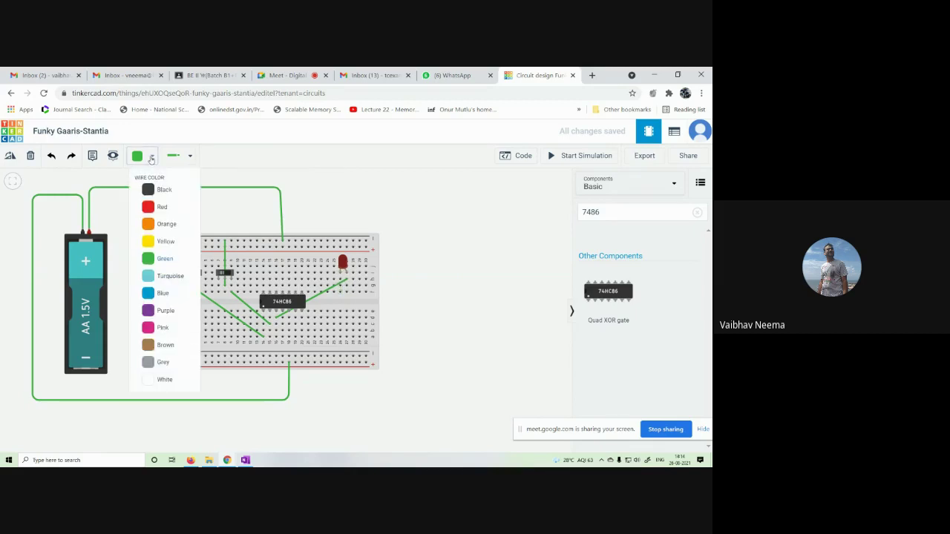
{"action": "left_click", "coordinate": [159, 191]}
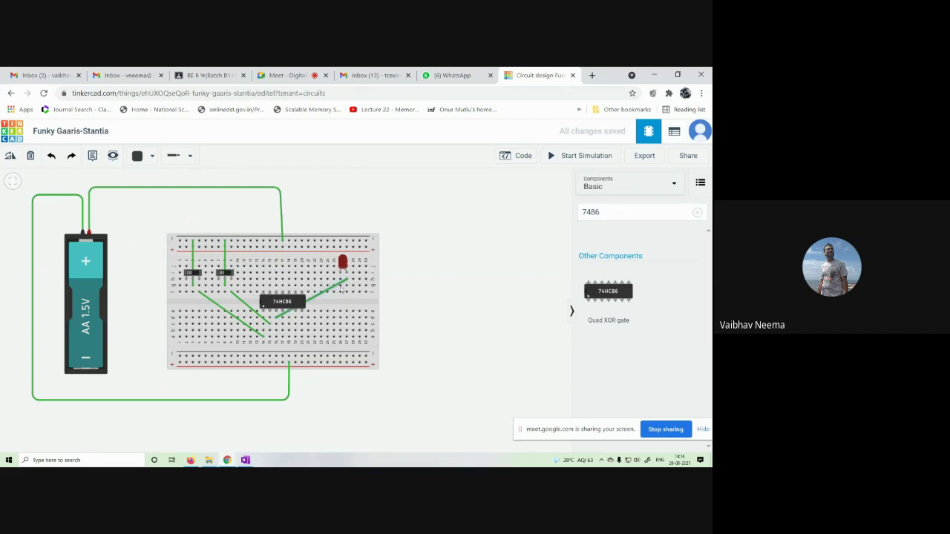
{"action": "left_click", "coordinate": [340, 293]}
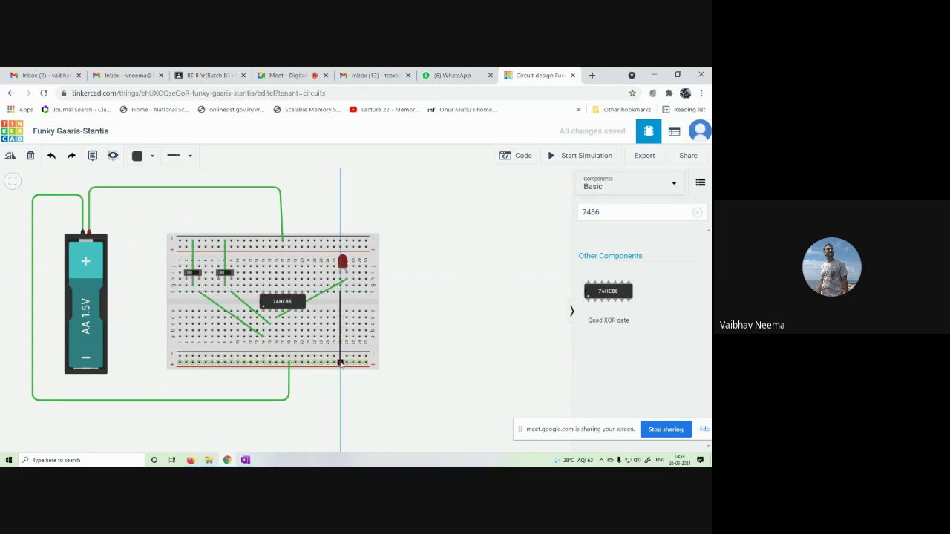
{"action": "left_click", "coordinate": [340, 364]}
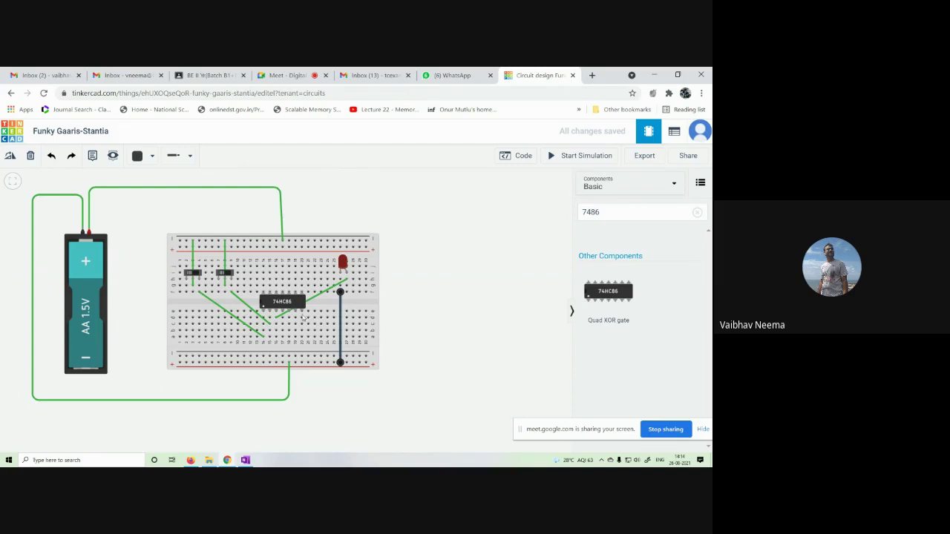
{"action": "left_click", "coordinate": [302, 318]}
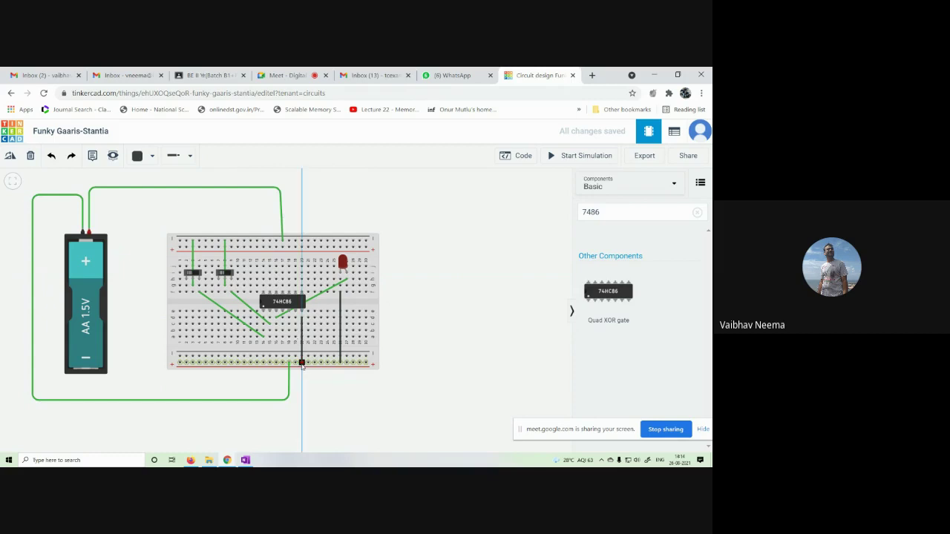
{"action": "left_click", "coordinate": [302, 363]}
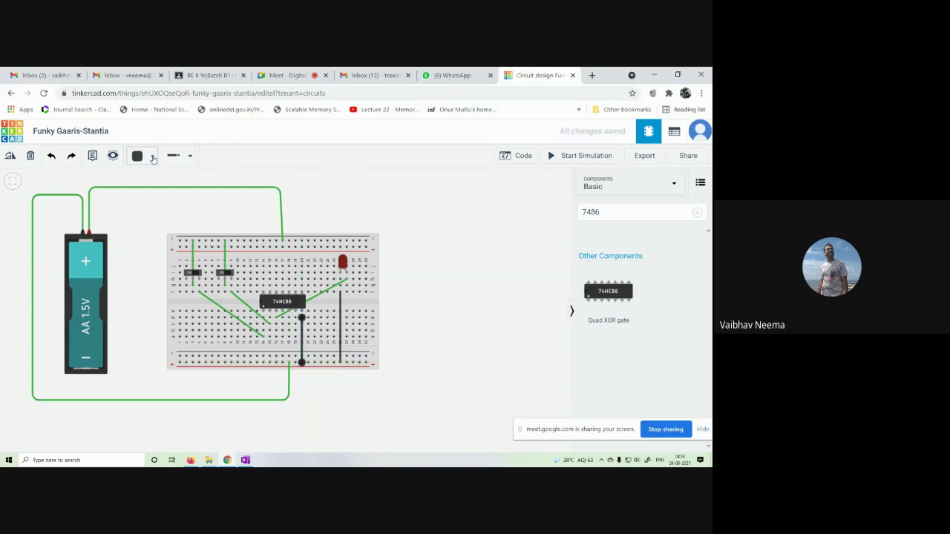
Set the wire colour to green and wire the upper rail's outer row to the gate's supply pin 14.
{"action": "left_click", "coordinate": [152, 155]}
{"action": "left_click", "coordinate": [165, 257]}
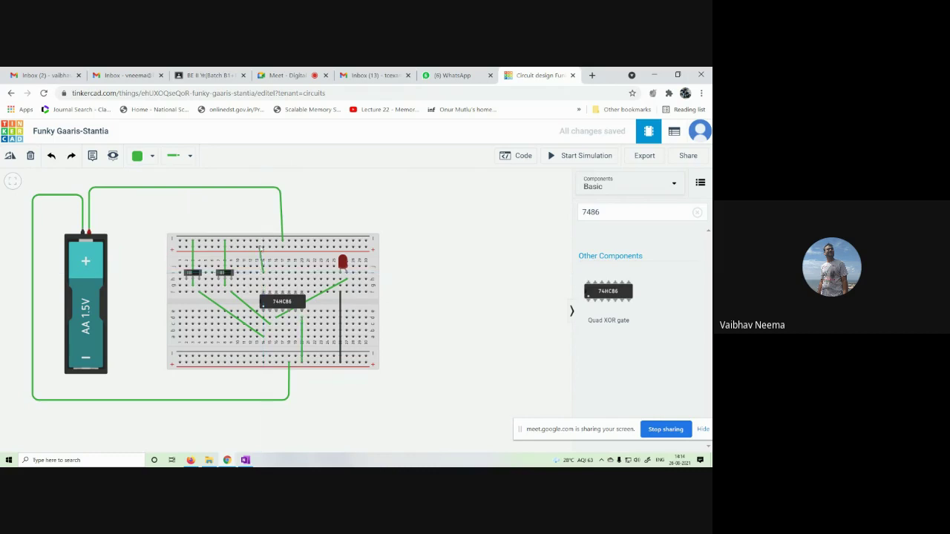
{"action": "left_click", "coordinate": [263, 242]}
{"action": "left_click", "coordinate": [262, 273]}
{"action": "left_click", "coordinate": [428, 289]}
Replace the green wire between the gate's ground column and the lower rail's outer row with a black one.
{"action": "left_click", "coordinate": [302, 333]}
{"action": "key", "text": "Delete"}
{"action": "left_click", "coordinate": [152, 156]}
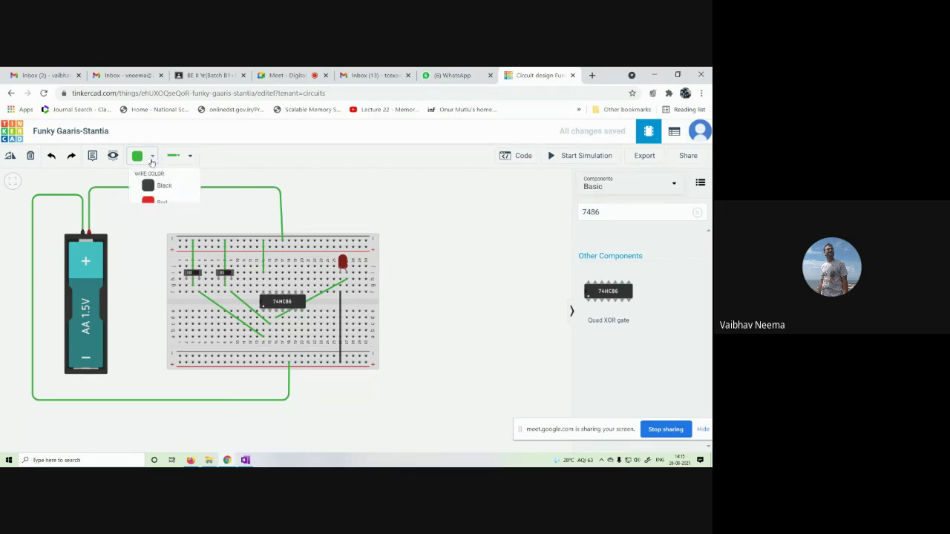
{"action": "left_click", "coordinate": [158, 192]}
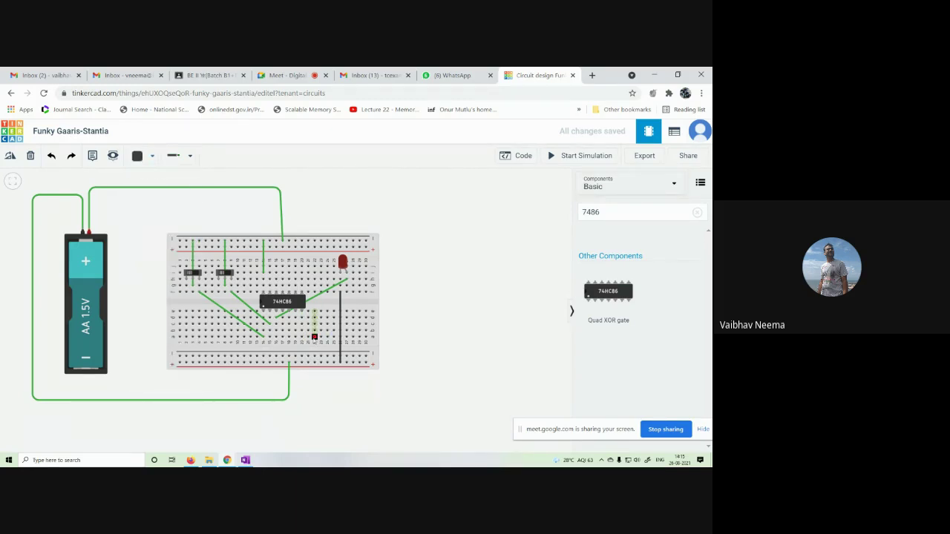
{"action": "left_click", "coordinate": [301, 361]}
Rename the circuit with the instructor's full name followed by XOR, and start the simulation.
{"action": "left_click", "coordinate": [85, 134]}
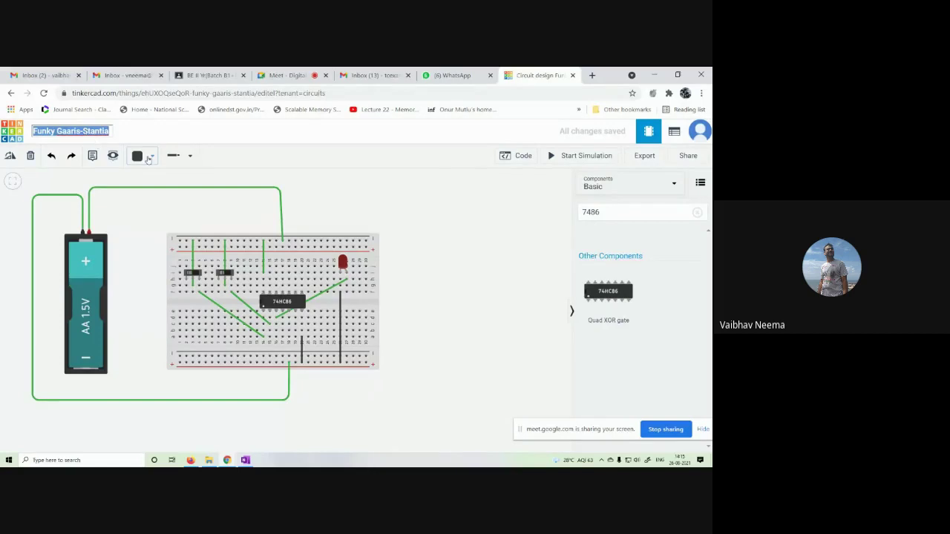
{"action": "key", "text": "BackSpace"}
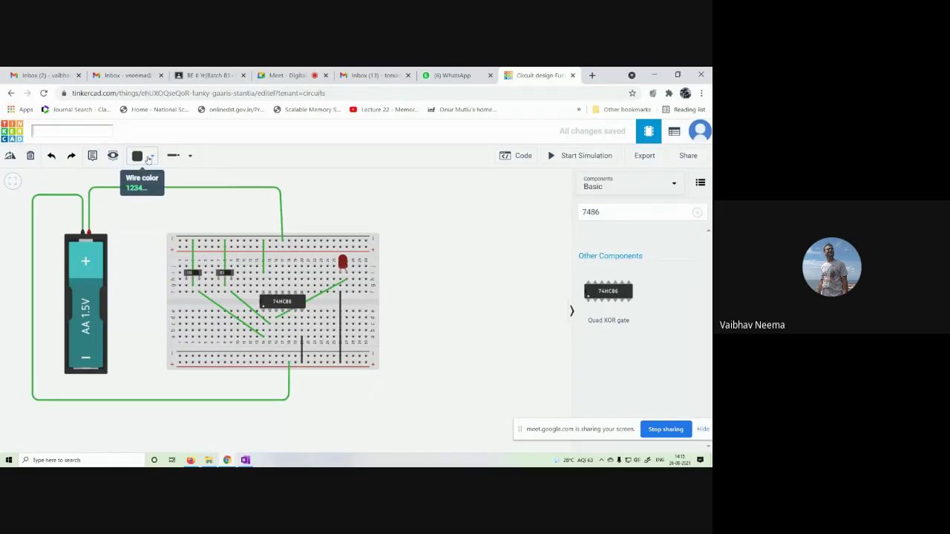
{"action": "type", "text": "Vaibhav Neema XOR"}
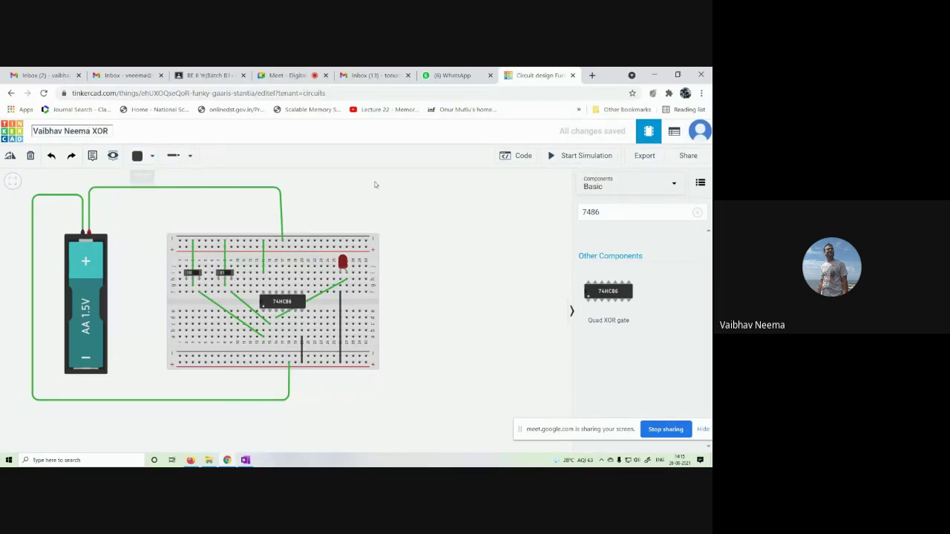
{"action": "key", "text": "Escape"}
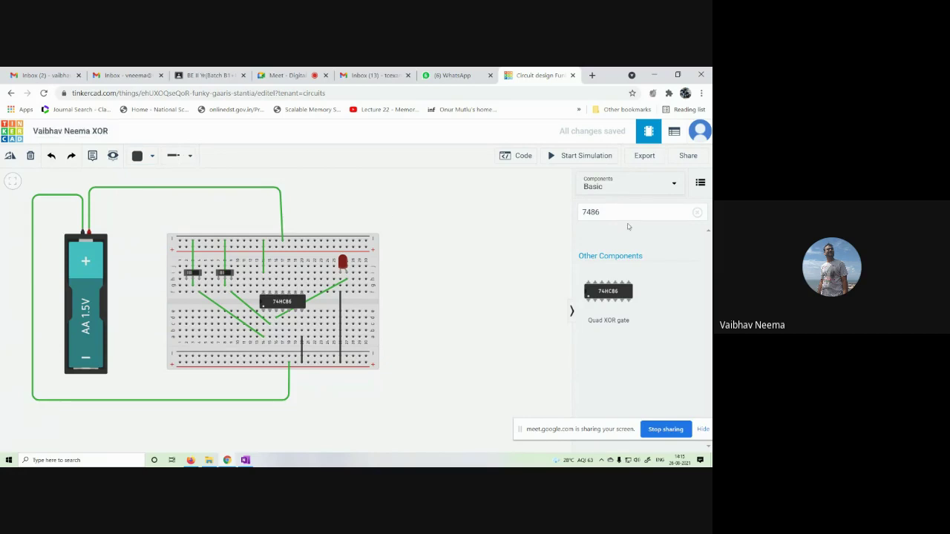
{"action": "left_click", "coordinate": [583, 158]}
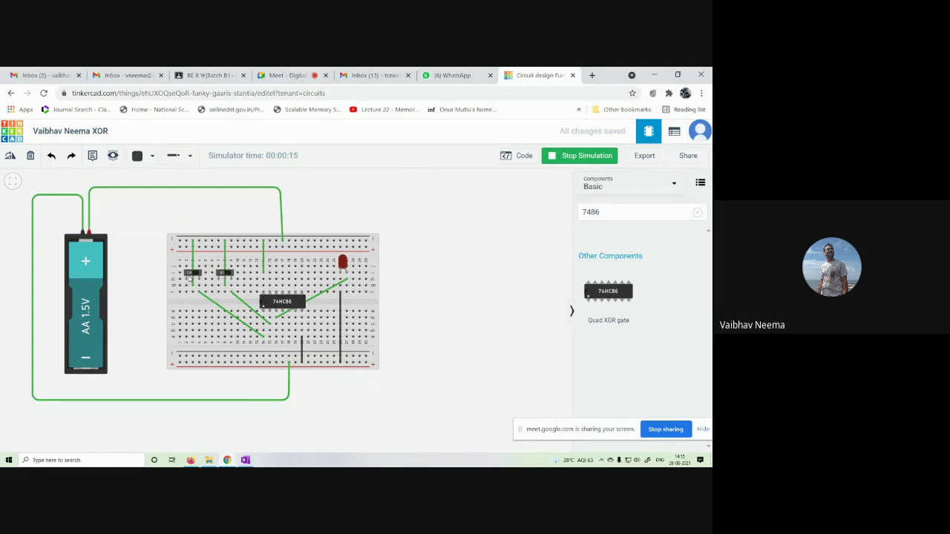
Switch to the Google Meet call, admit the people waiting to join, and return to the Tinkercad circuit.
{"action": "left_click", "coordinate": [297, 75]}
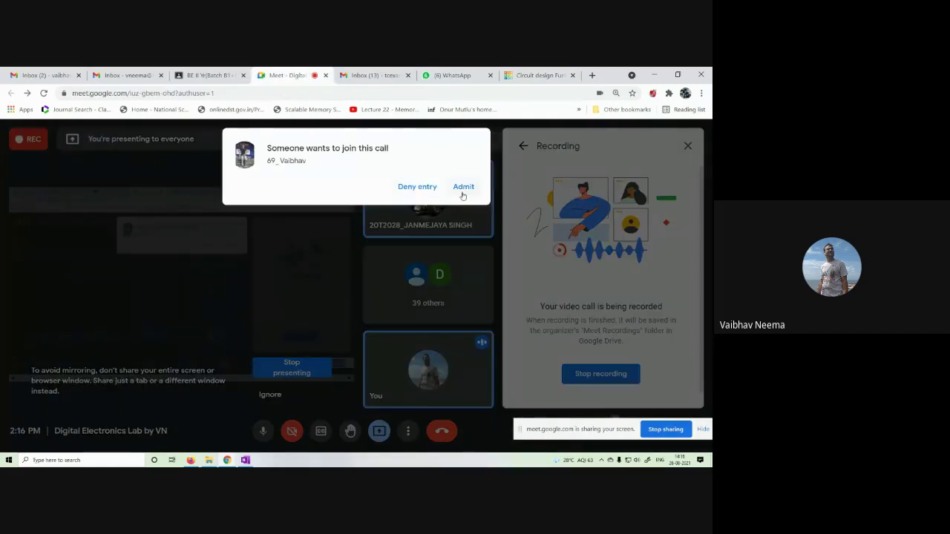
{"action": "left_click", "coordinate": [462, 193]}
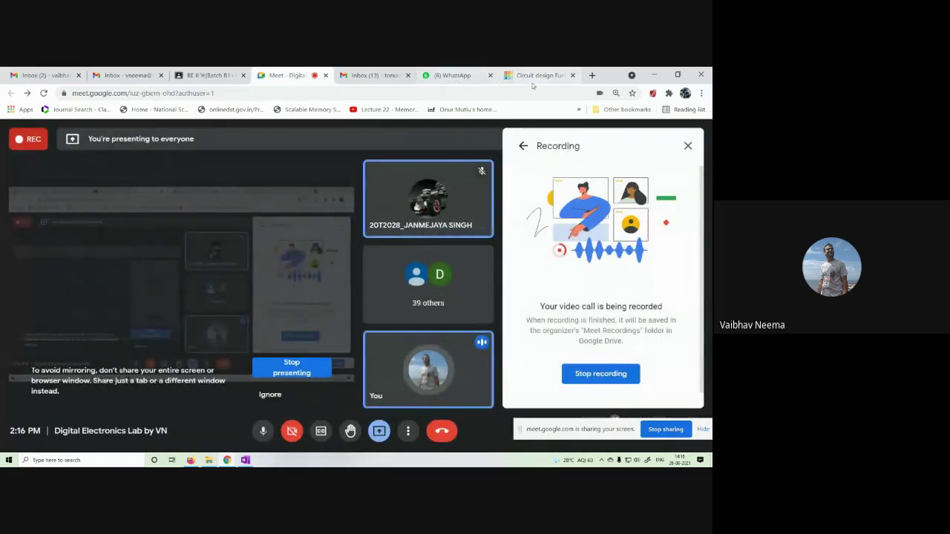
{"action": "left_click", "coordinate": [534, 76]}
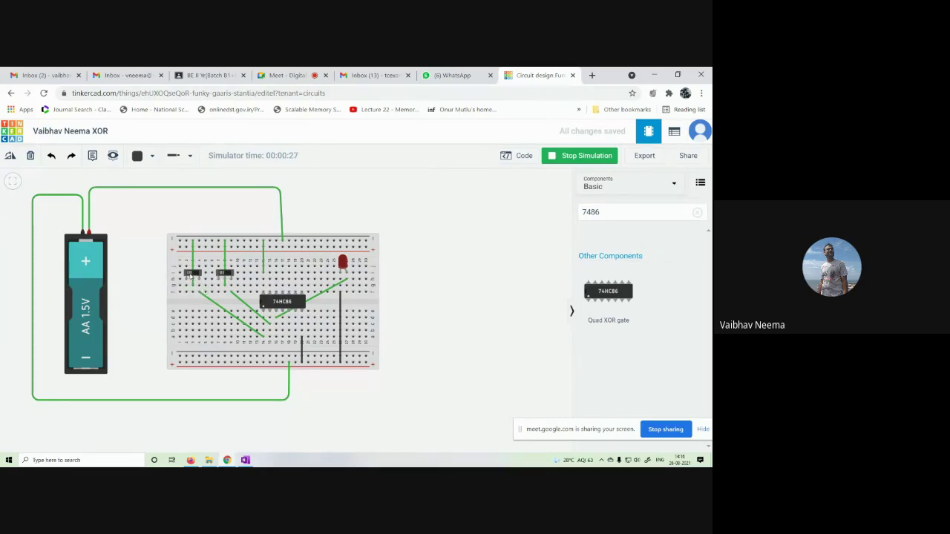
{"action": "left_click", "coordinate": [295, 78]}
{"action": "left_click", "coordinate": [465, 185]}
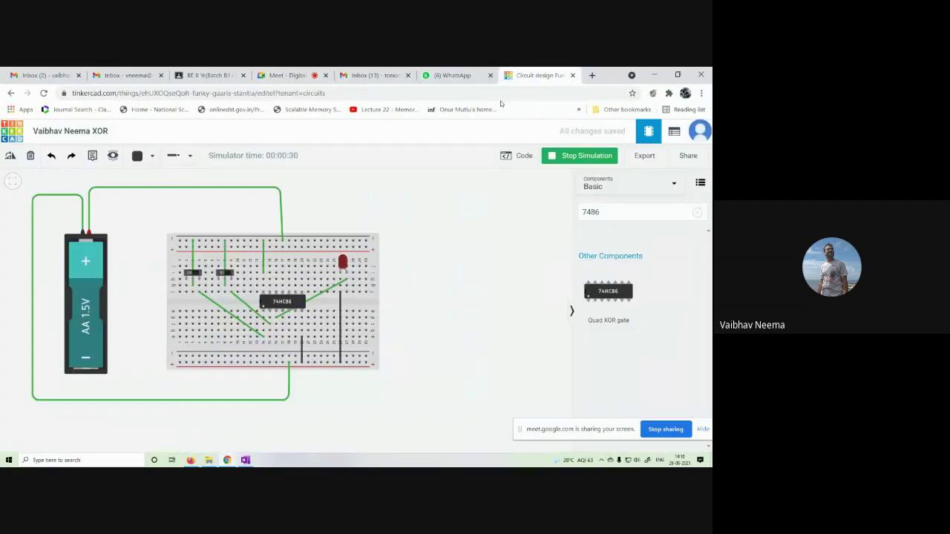
{"action": "left_click", "coordinate": [536, 75]}
Toggle the first slideswitch, the second one, and the first again to test the LED output for different input combinations.
{"action": "left_click", "coordinate": [196, 274]}
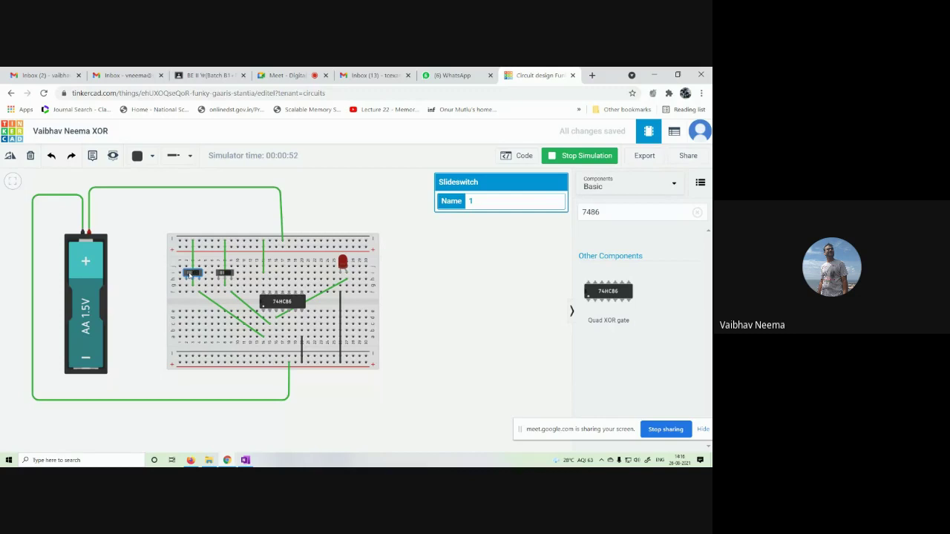
{"action": "left_click", "coordinate": [225, 273]}
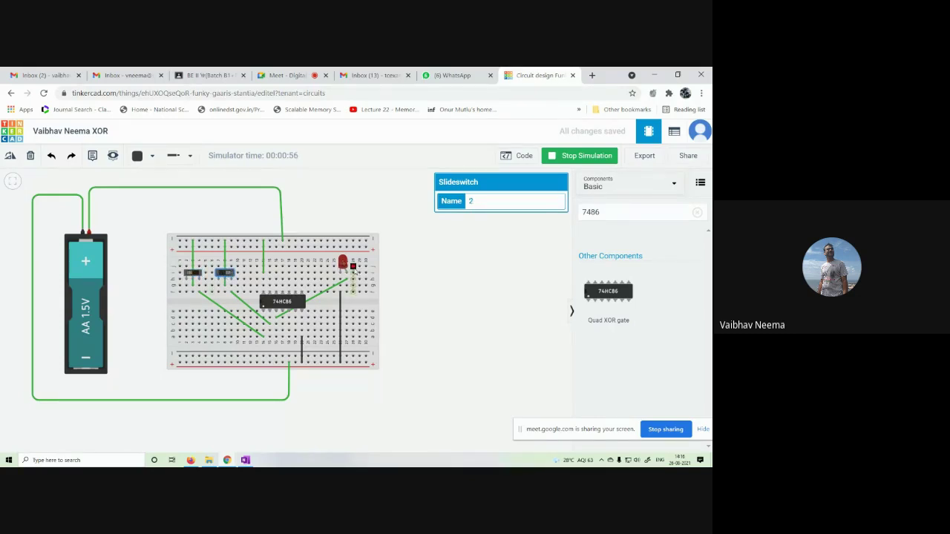
{"action": "left_click", "coordinate": [198, 274]}
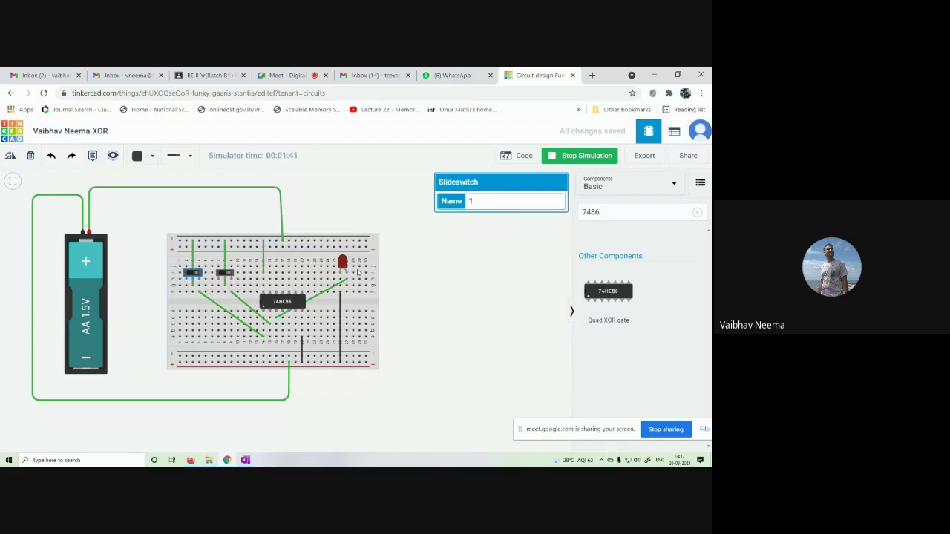
Switch back to the Google Meet call and let in the newly waiting participants.
{"action": "left_click", "coordinate": [289, 77]}
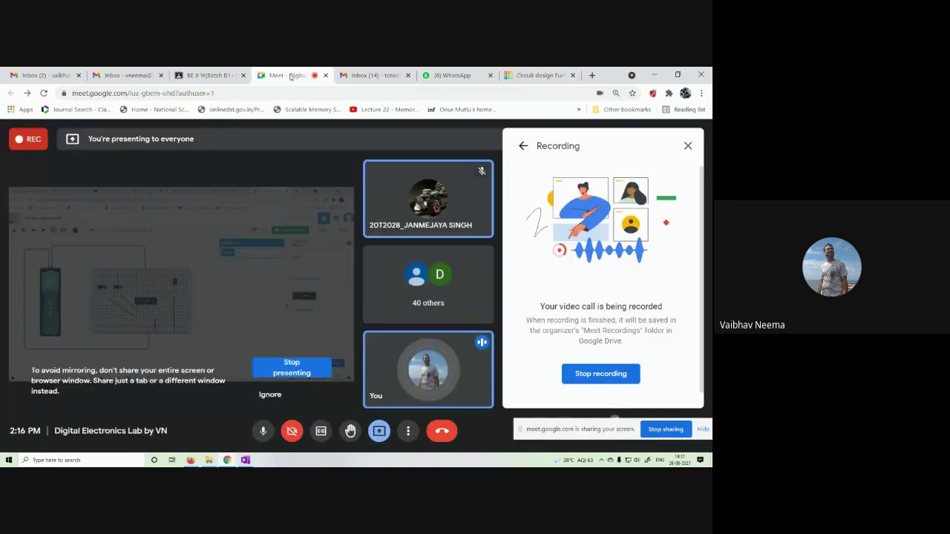
{"action": "left_click", "coordinate": [408, 430]}
{"action": "left_click", "coordinate": [445, 178]}
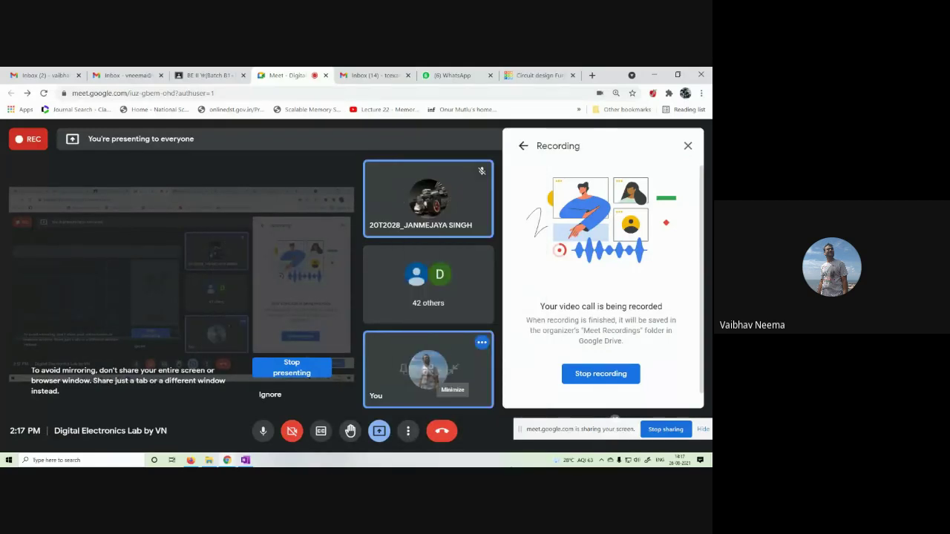